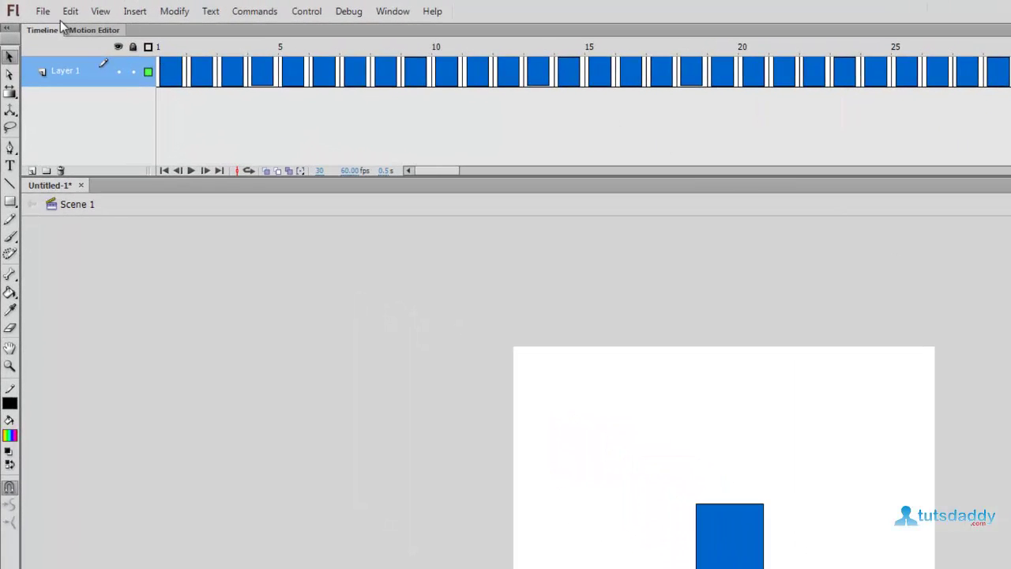
Bring up the New Document dialog with Ctrl+N, showing ActionScript 3.0 at 550 × 400 px.
click(42, 11)
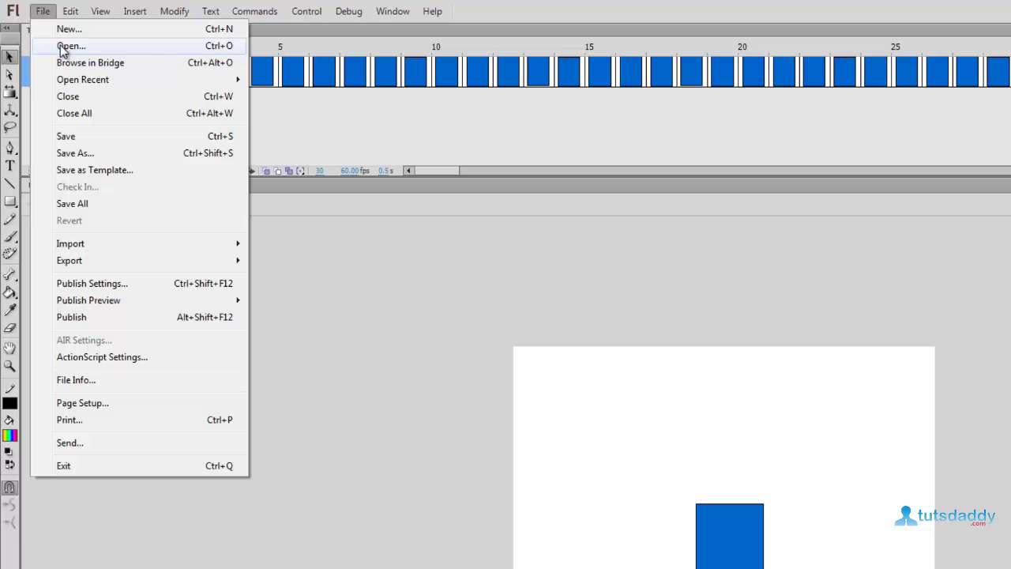
key(ctrl+n)
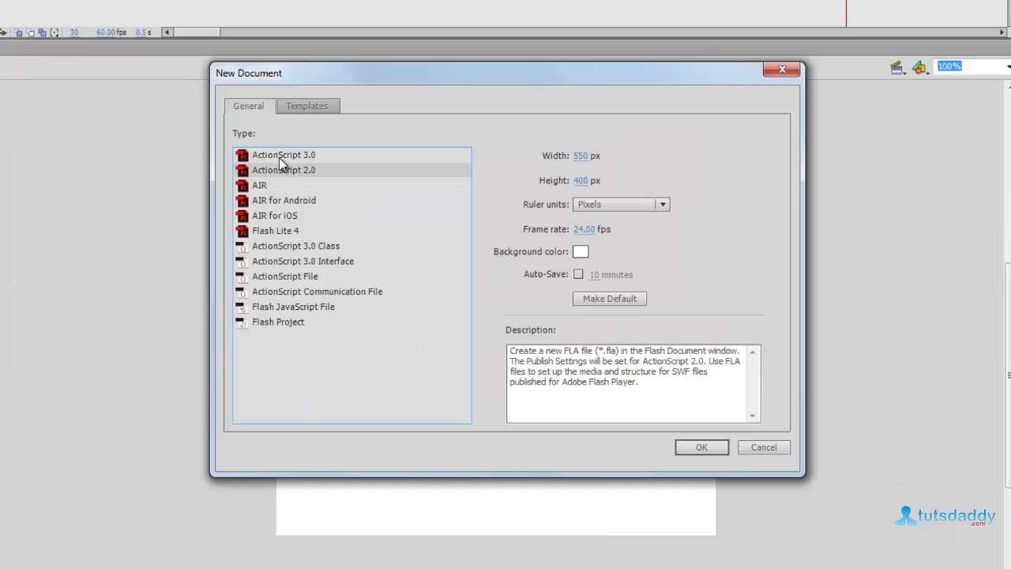
Compare the settings of ActionScript 3.0, 2.0, AIR, AIR for Android, AIR for iOS and Flash Lite 4.
click(279, 158)
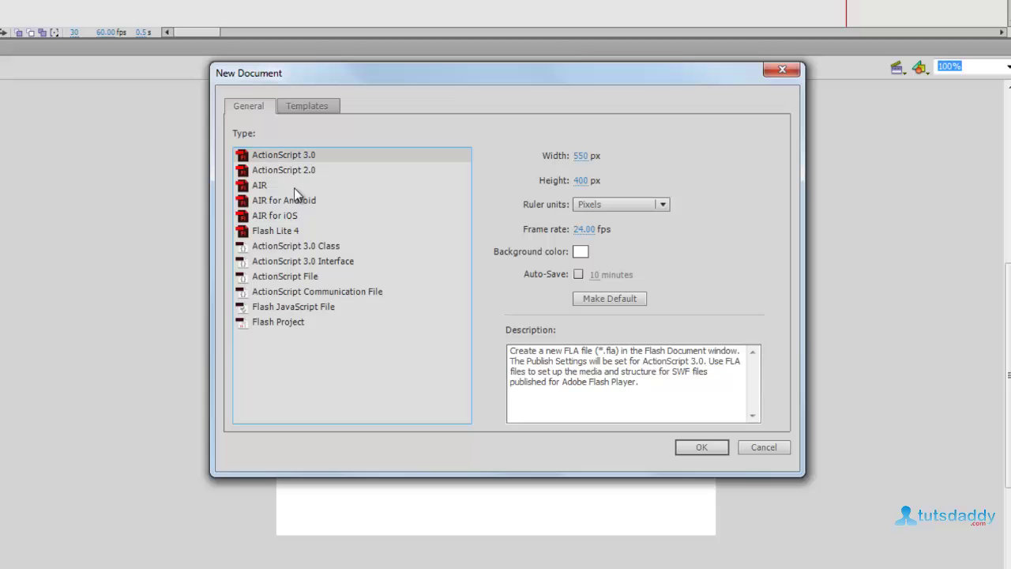
click(294, 177)
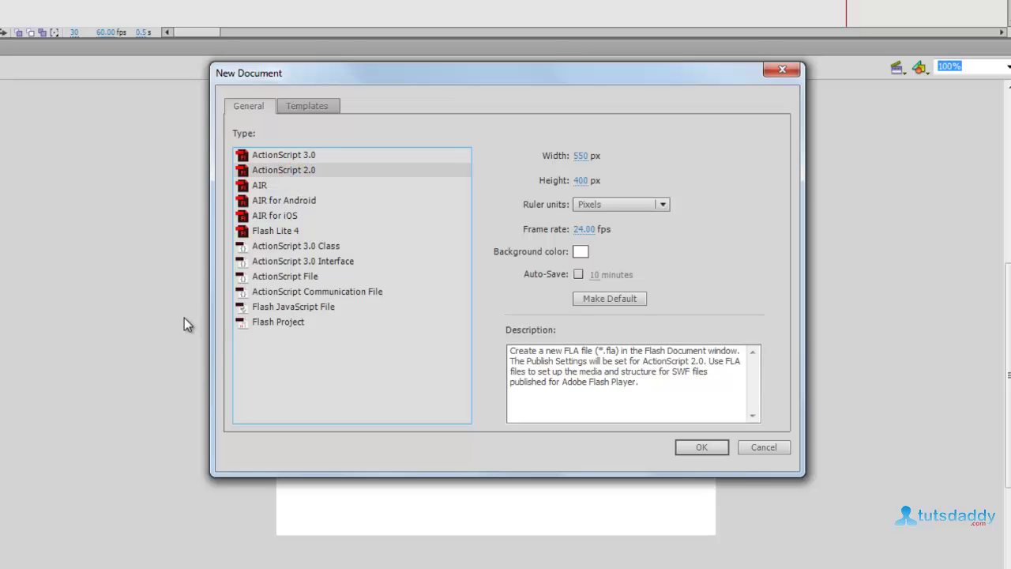
drag(350, 70, 239, 129)
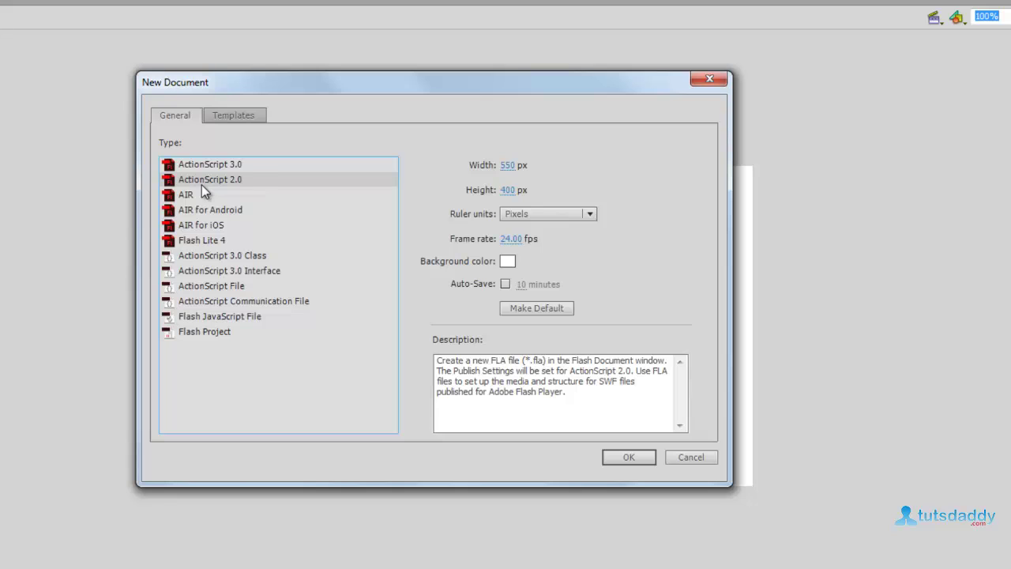
click(241, 115)
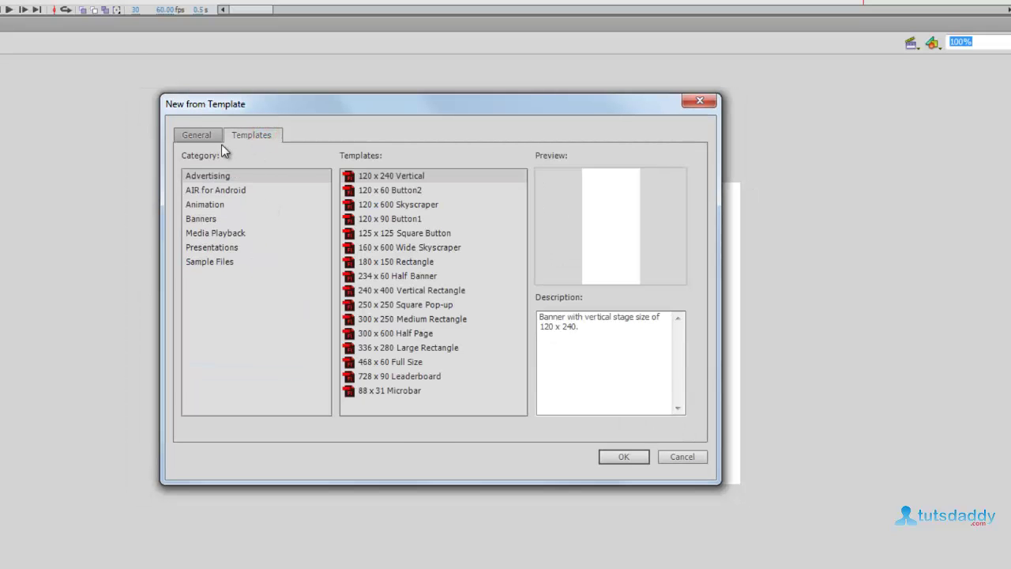
click(207, 137)
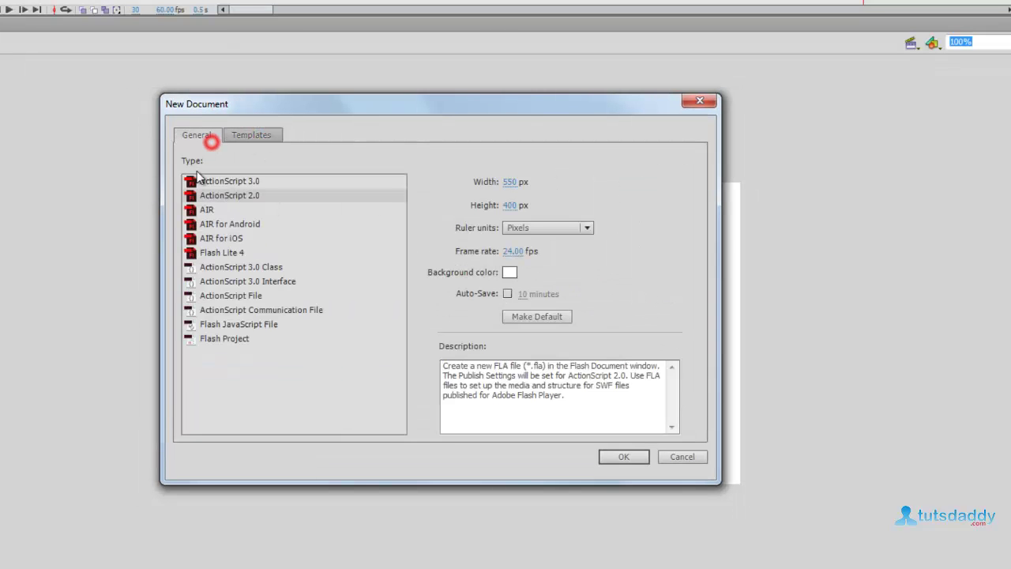
click(209, 211)
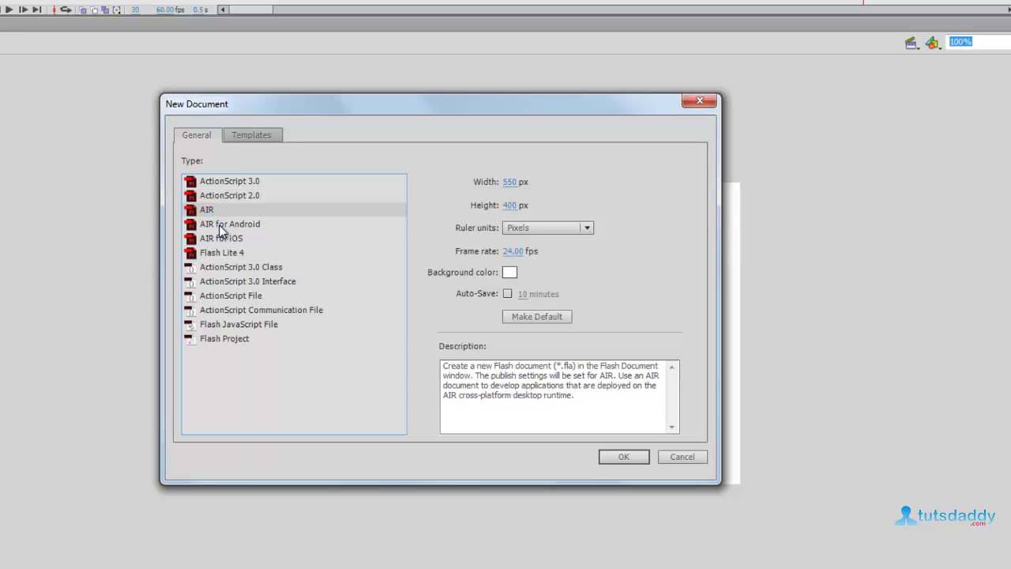
click(222, 226)
click(236, 238)
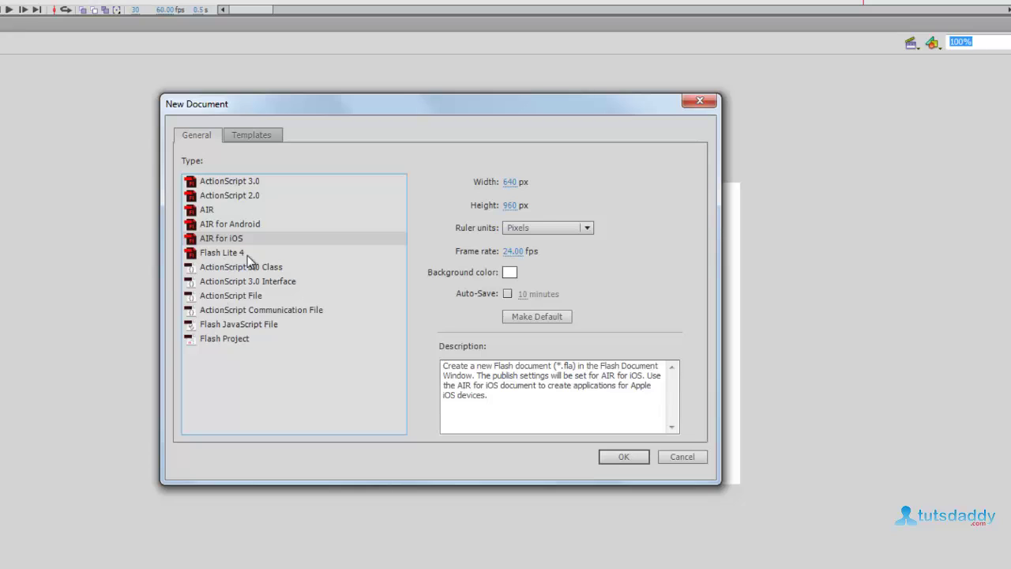
click(238, 253)
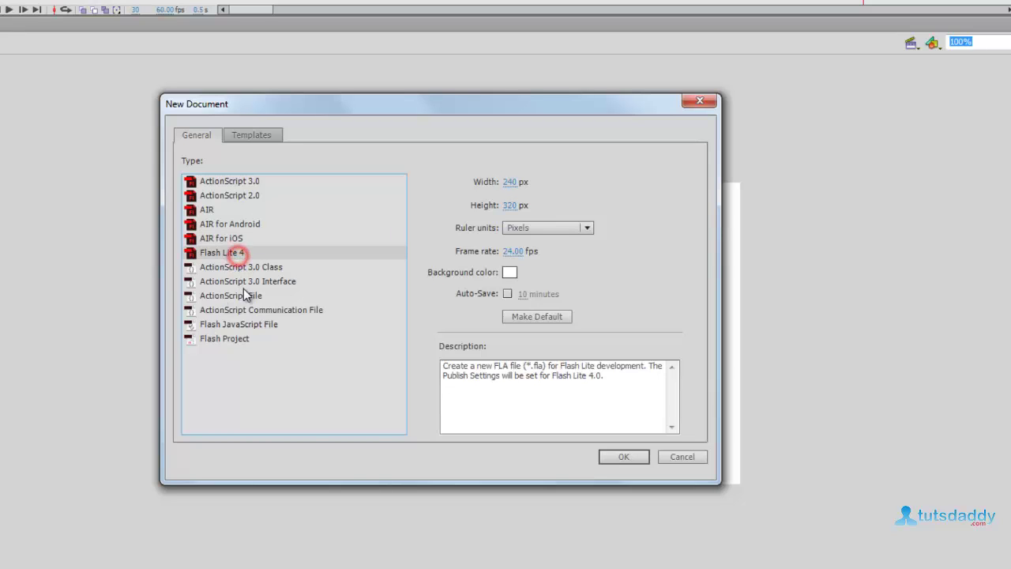
Check the ActionScript 3.0 Class and Interface types, then select Flash Project.
click(251, 266)
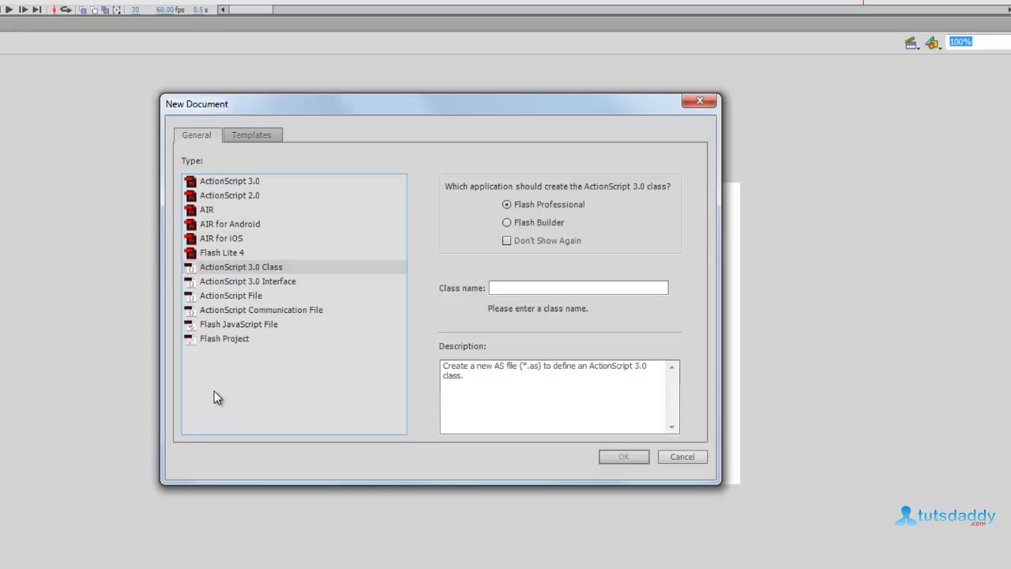
click(252, 284)
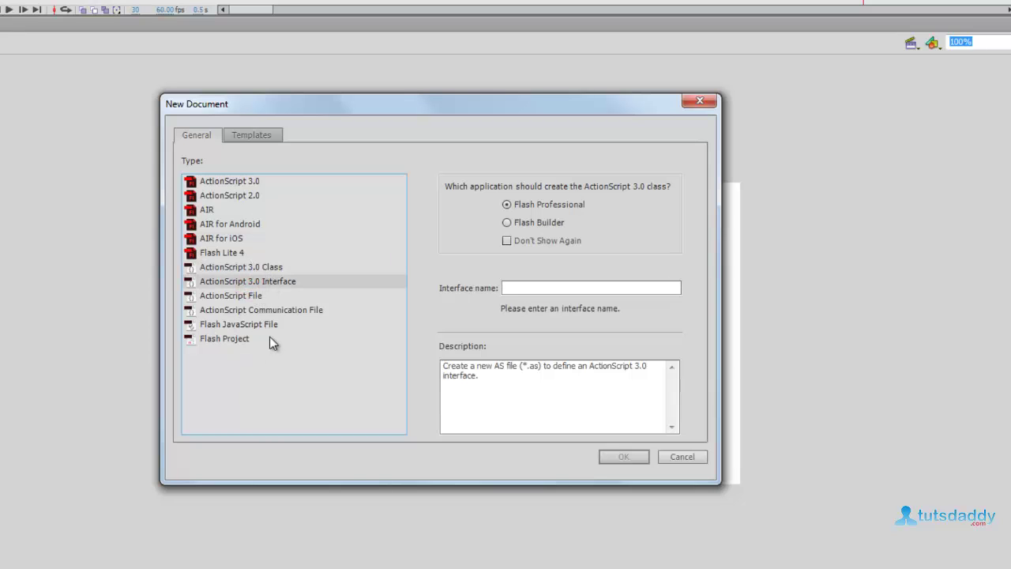
click(220, 341)
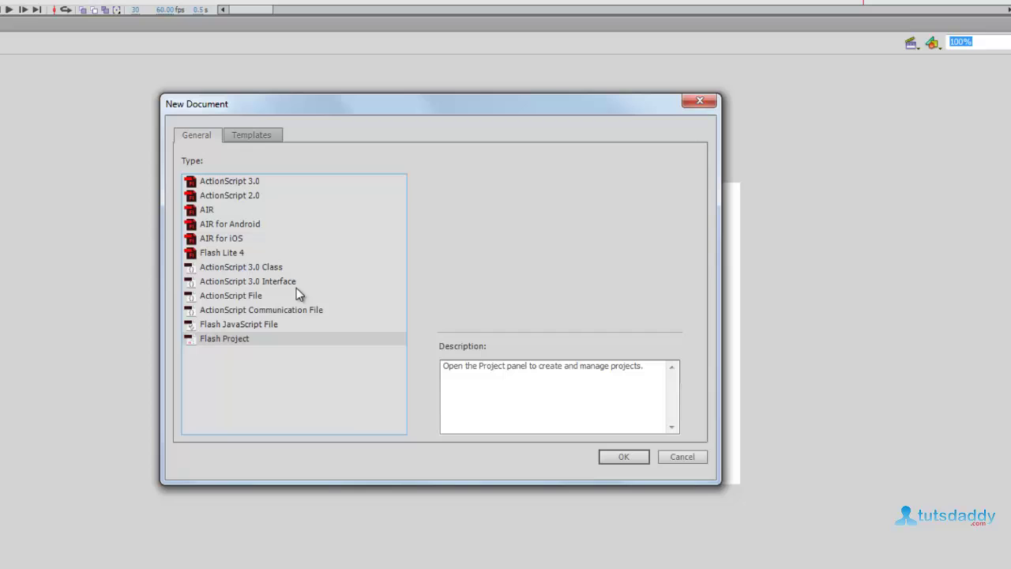
Preview the Advertising templates, from 120 x 60 Button2 through the 234 x 60 Half Banner.
click(250, 136)
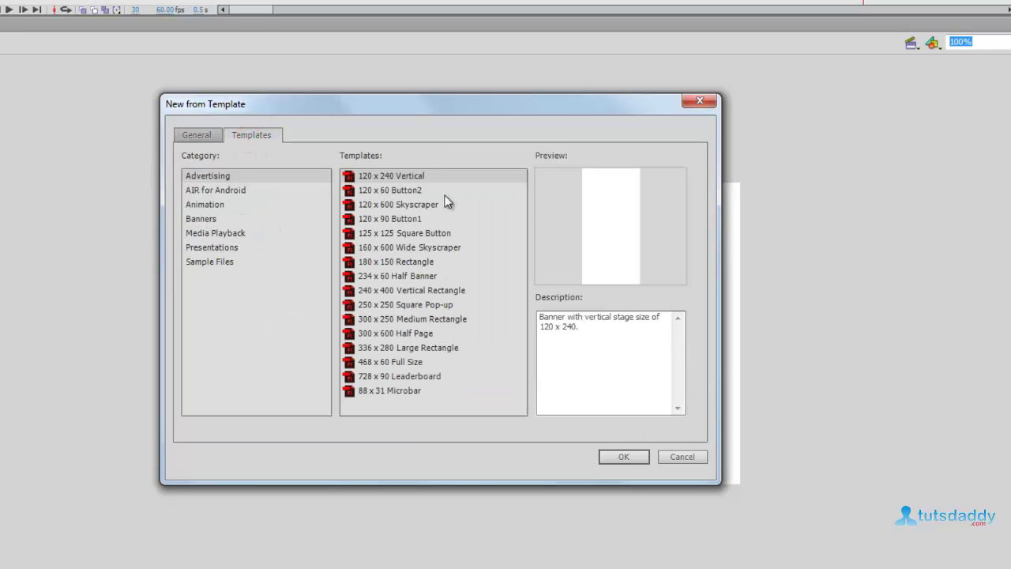
click(400, 189)
click(399, 203)
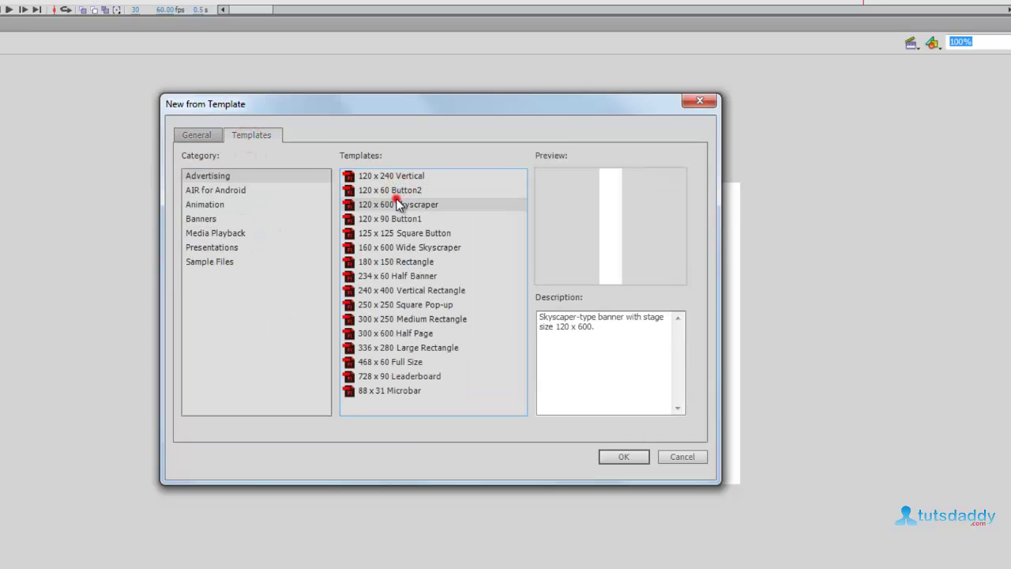
click(395, 218)
click(396, 247)
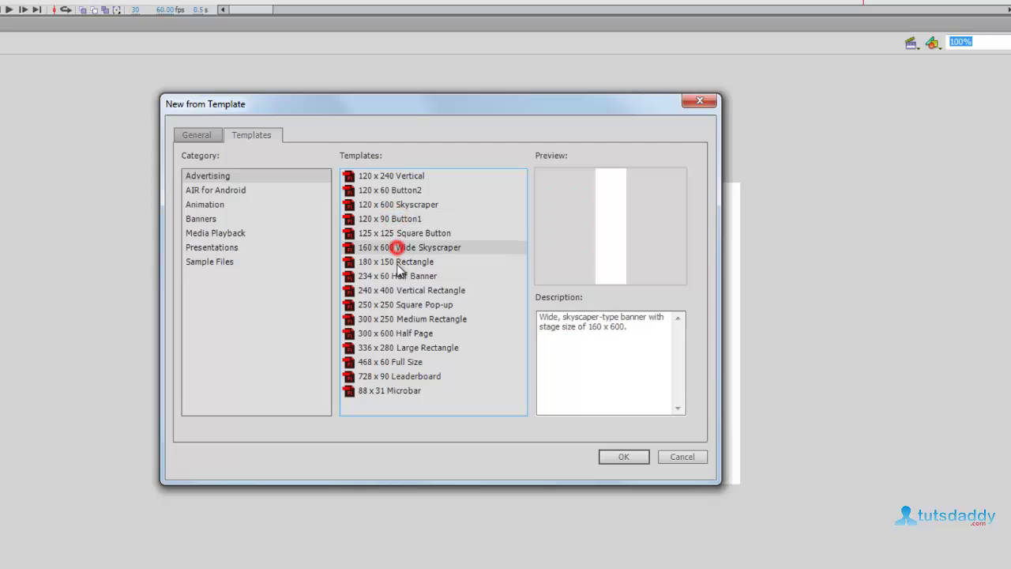
click(404, 261)
click(399, 275)
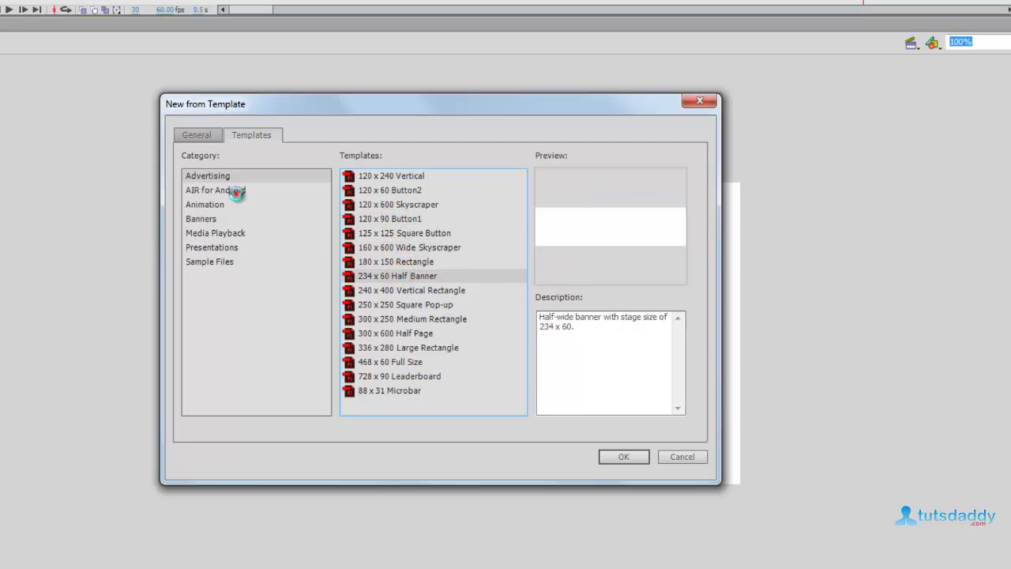
Browse the Animation templates and create Untitled-2 from Animated Mask Shape Tween.
click(235, 192)
click(218, 207)
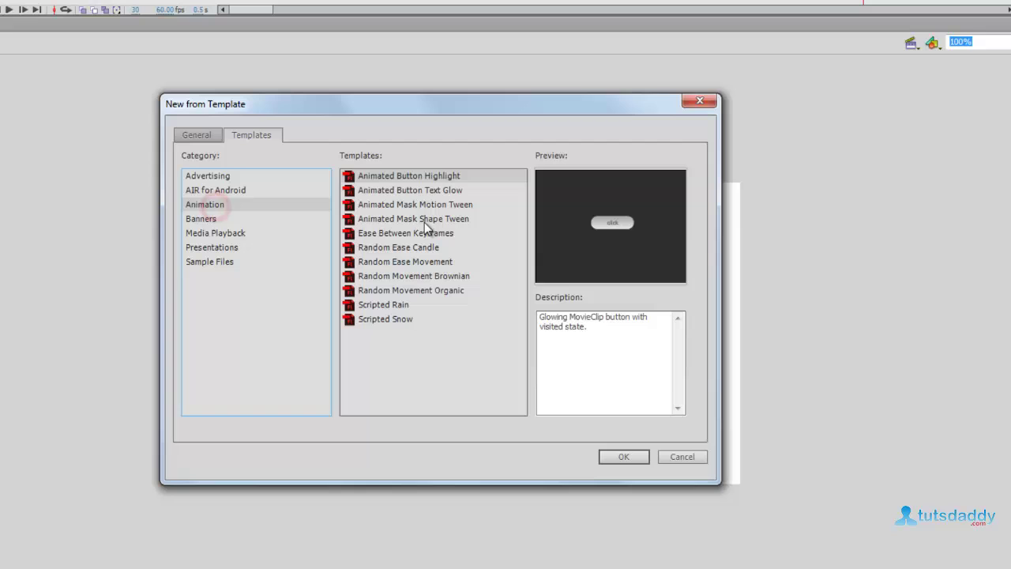
click(407, 178)
click(408, 191)
click(408, 204)
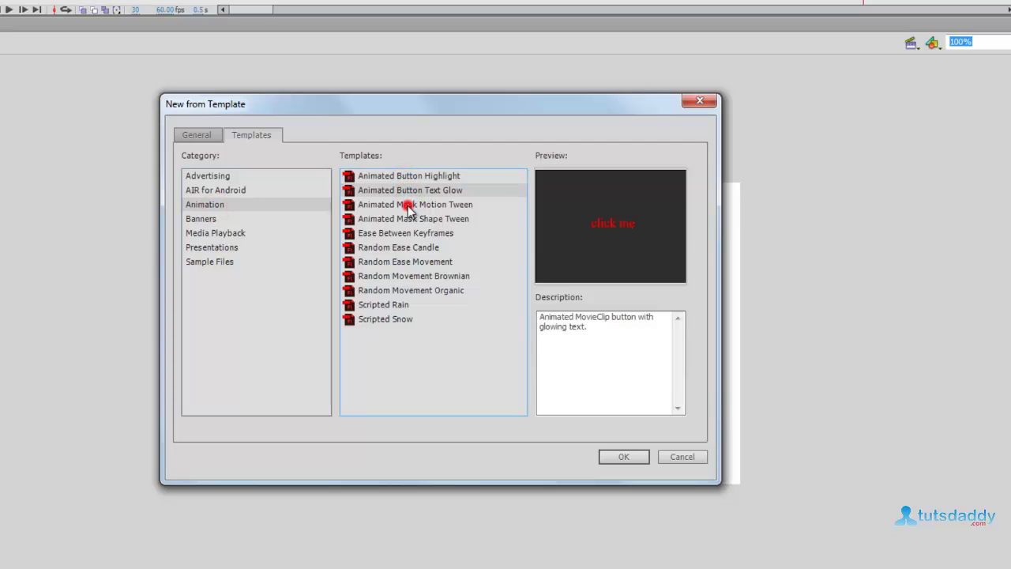
click(402, 220)
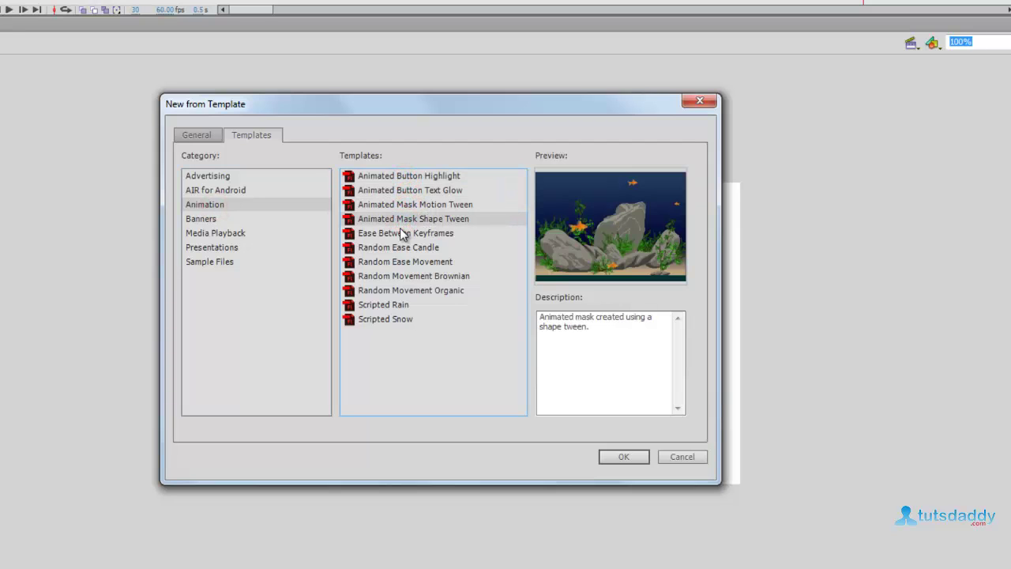
click(407, 227)
click(403, 219)
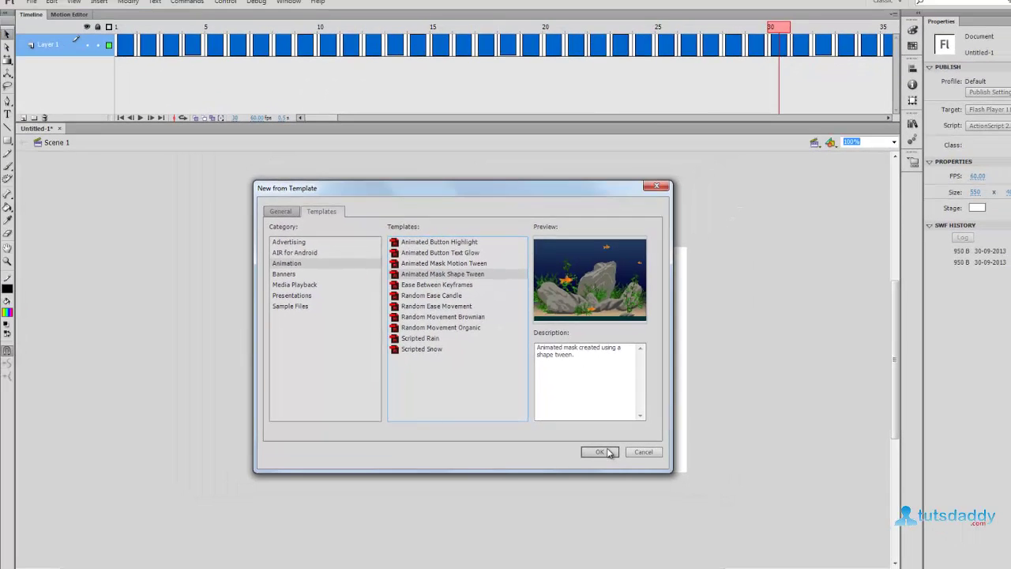
click(612, 452)
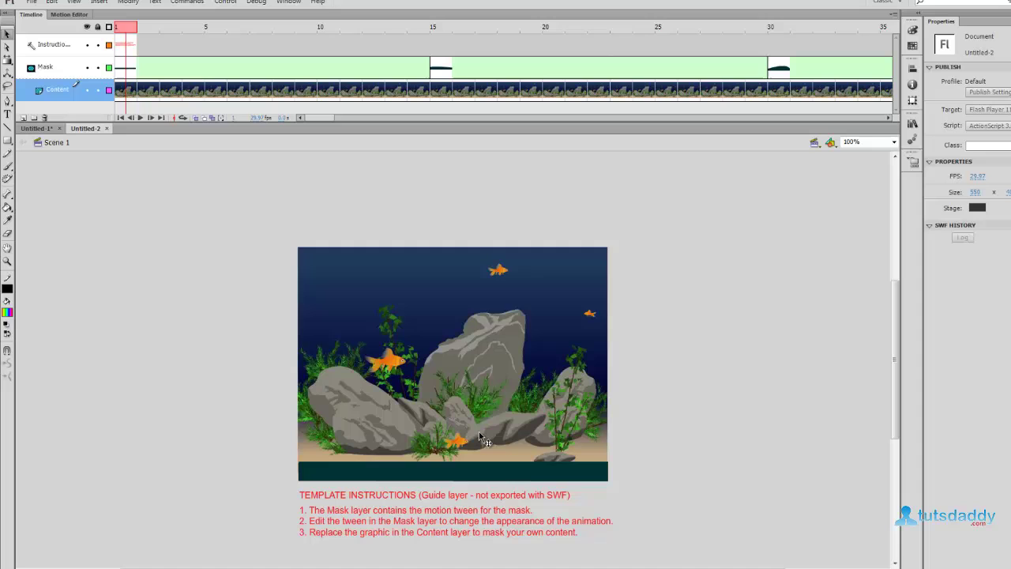
Test-play the aquarium mask animation as a 36.8 KB SWF, then close the player.
key(ctrl+Return)
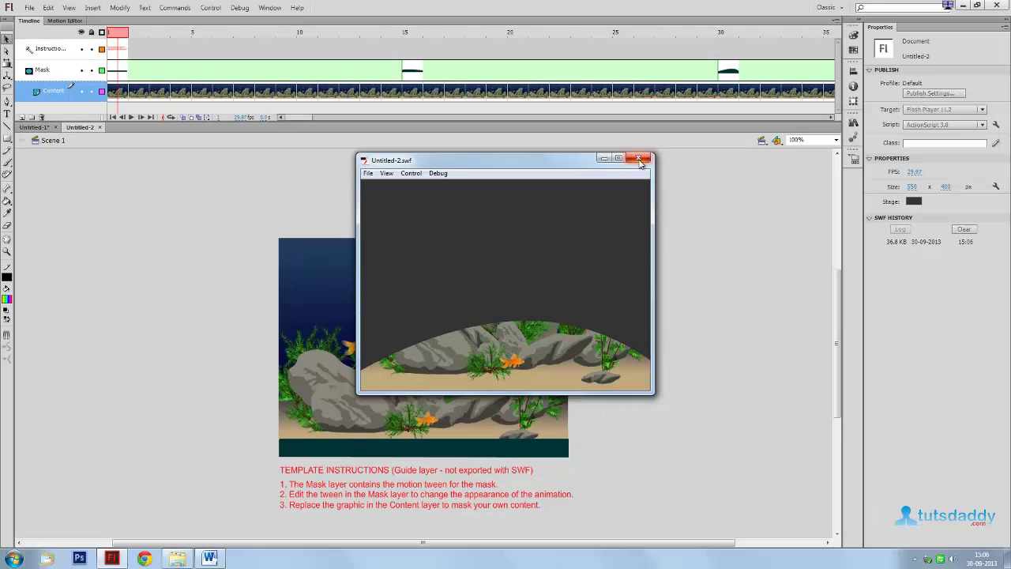
click(683, 161)
Preview the Ease, Random and Scripted animation templates, then create Untitled-3 from Scripted Rain.
click(29, 8)
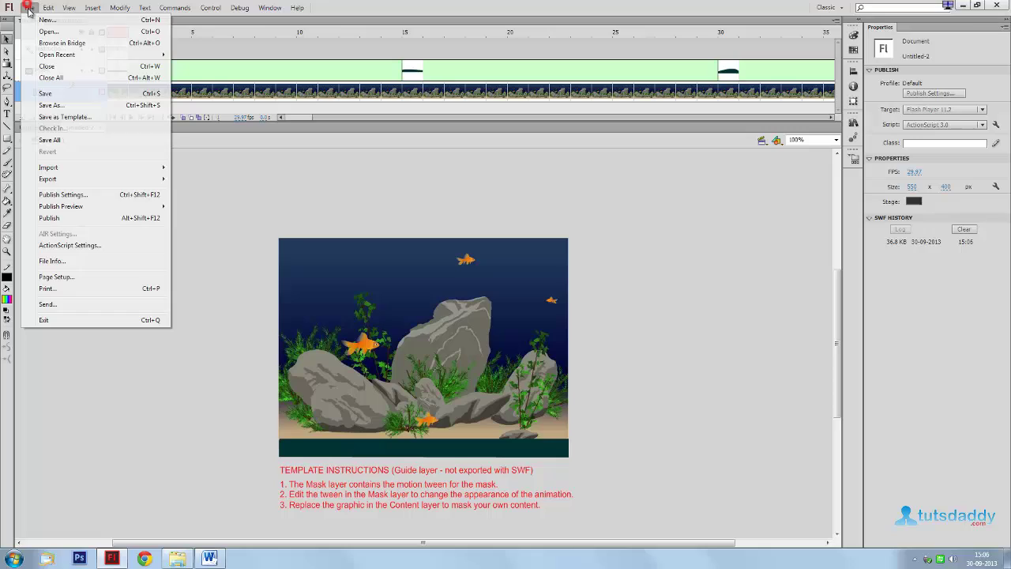
click(32, 18)
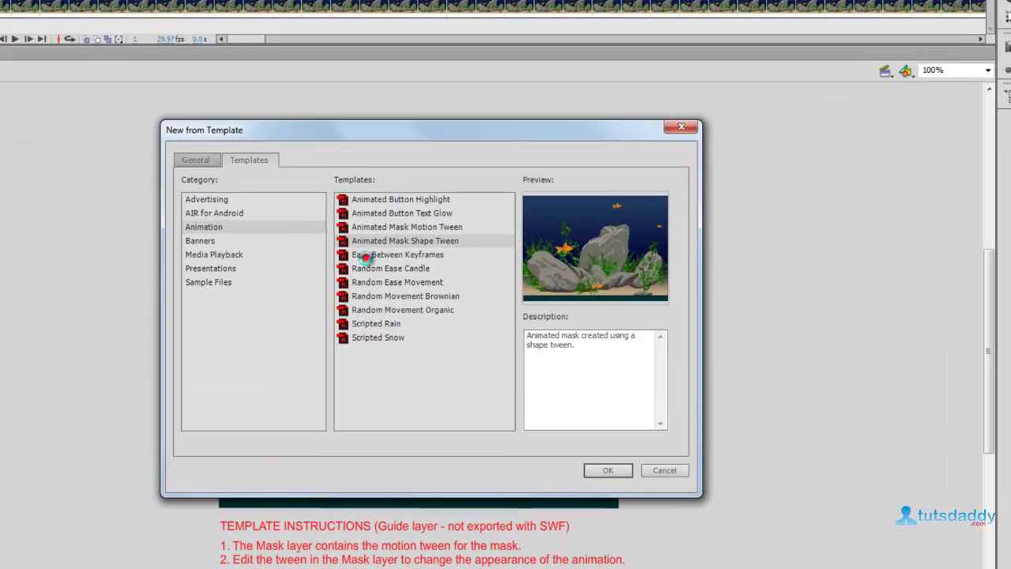
click(364, 255)
click(391, 269)
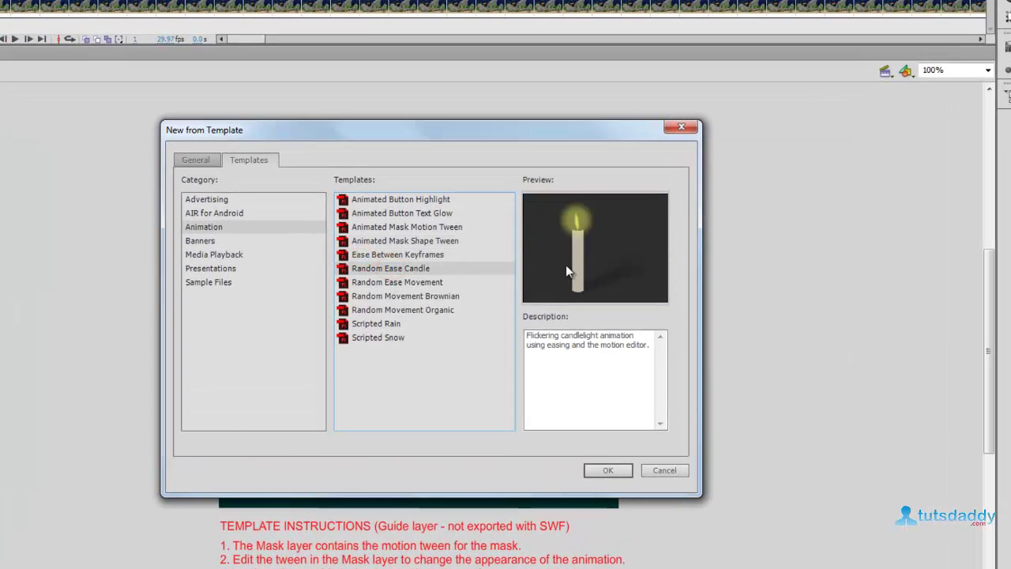
click(389, 282)
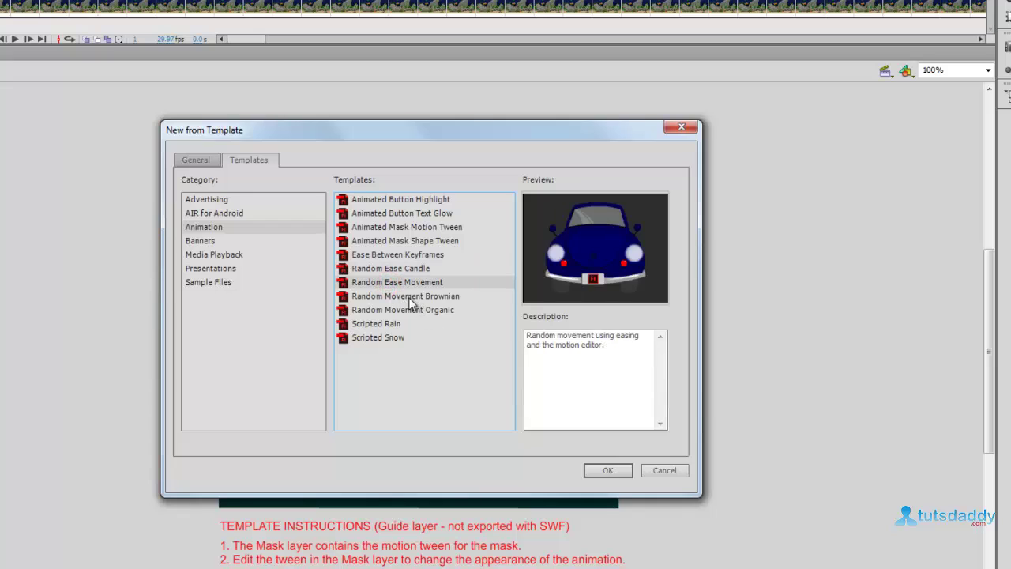
click(399, 296)
click(399, 310)
click(392, 324)
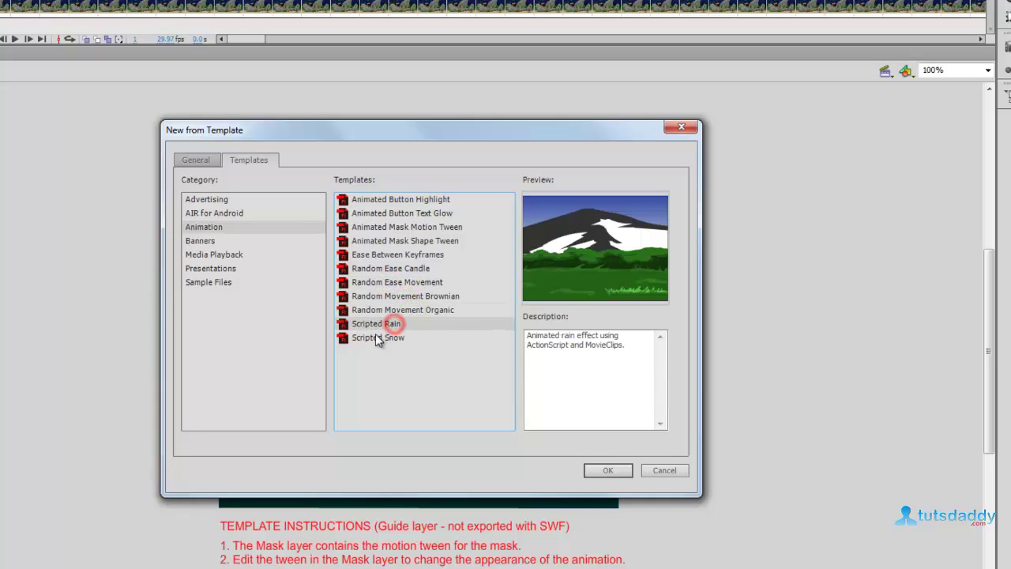
click(378, 338)
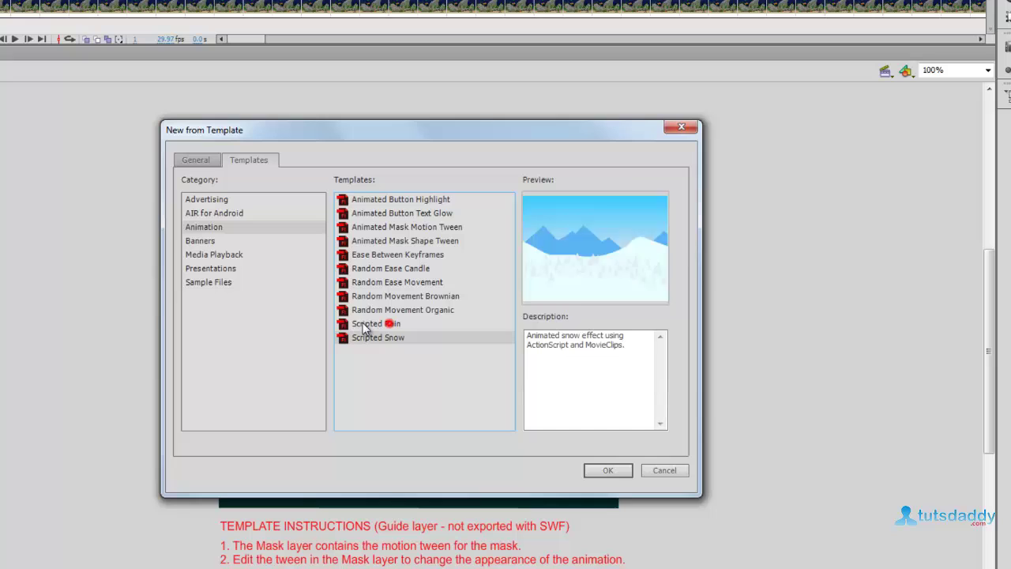
click(366, 324)
click(617, 468)
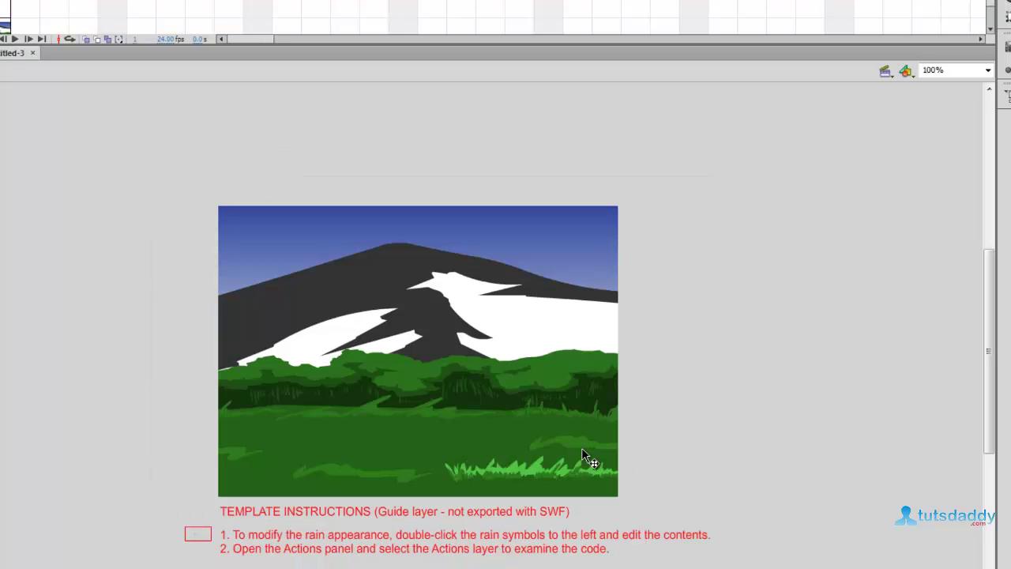
Test the Scripted Rain movie as a 36.1 KB SWF and close the playback window.
key(ctrl+Return)
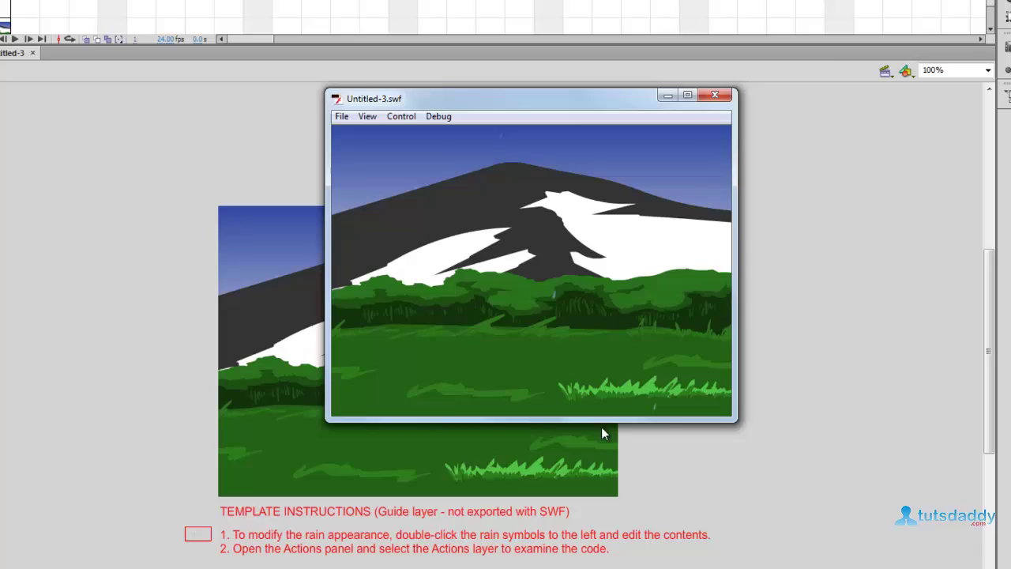
click(715, 94)
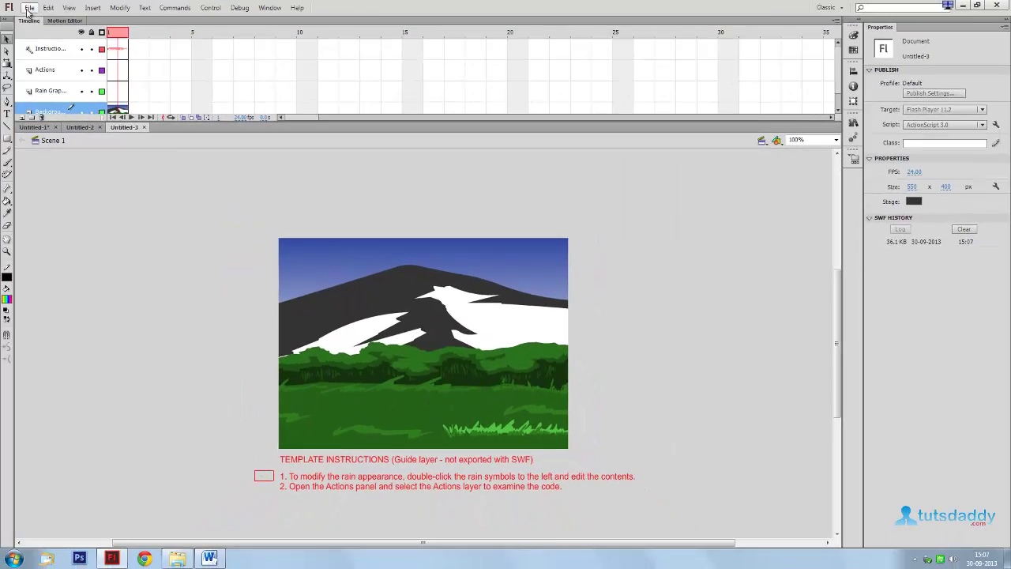
Reopen New from Template and preview the 160x600, 468x60 and 728x90 Banners templates.
click(27, 8)
click(45, 21)
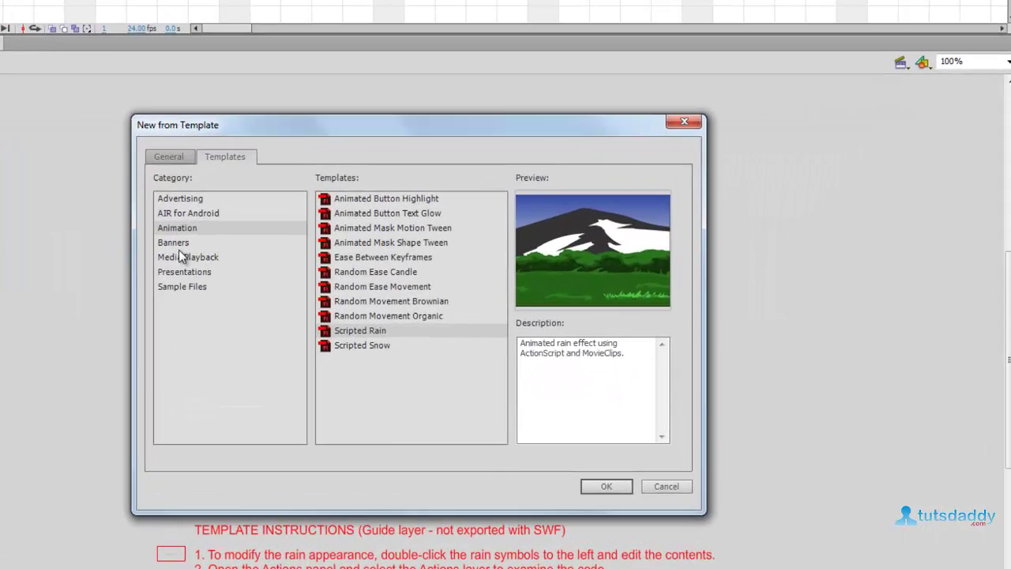
click(175, 244)
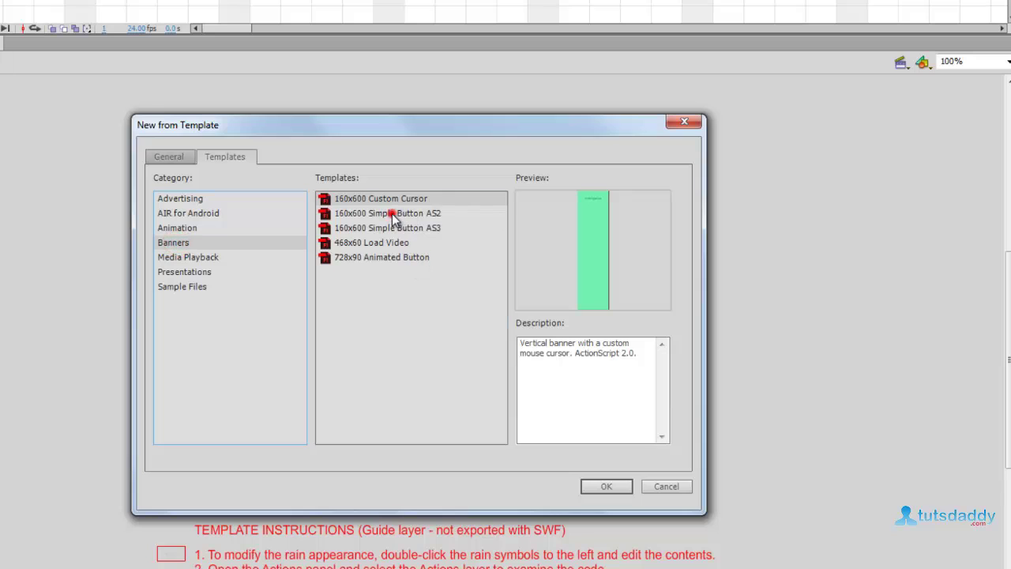
click(390, 213)
click(385, 228)
click(382, 242)
click(379, 257)
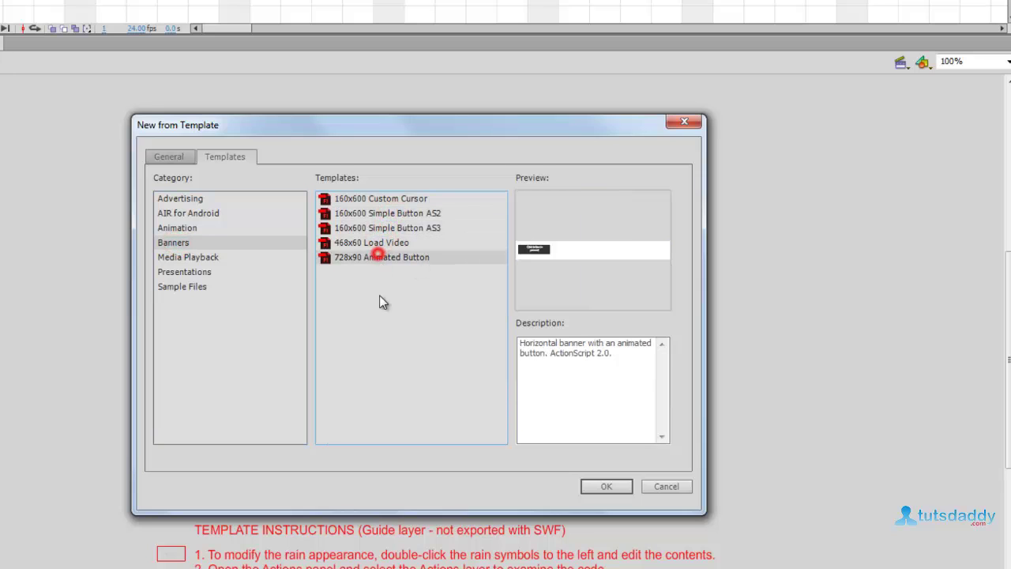
Preview the Media Playback photo albums and Title Safe Area HDTV, NTSC and PAL templates.
click(196, 259)
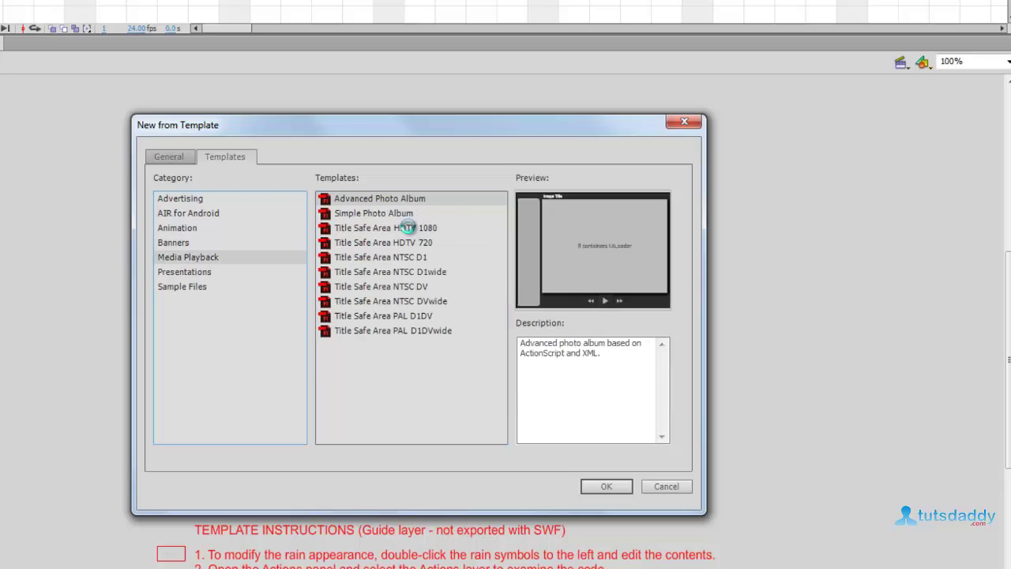
click(407, 228)
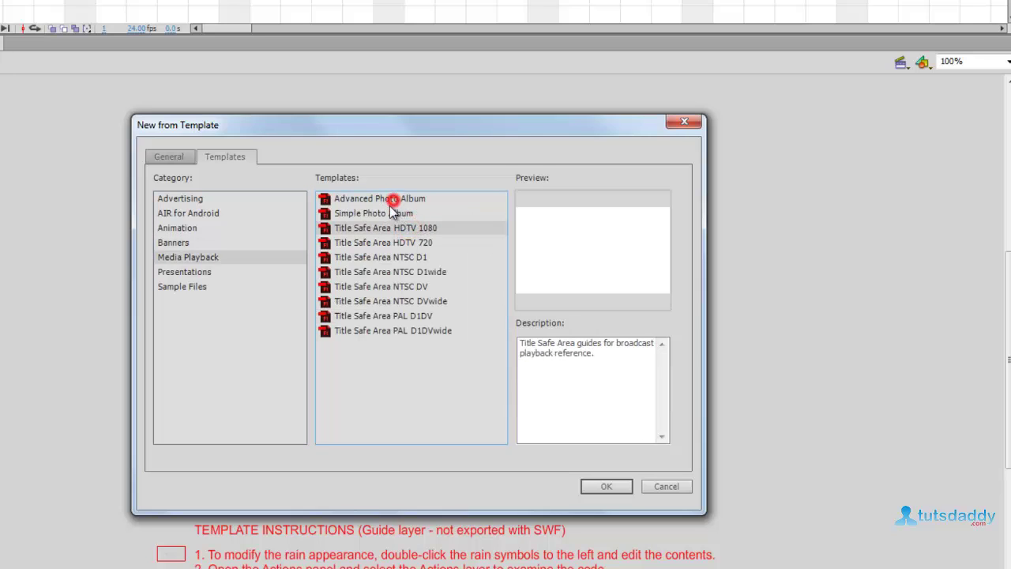
click(392, 199)
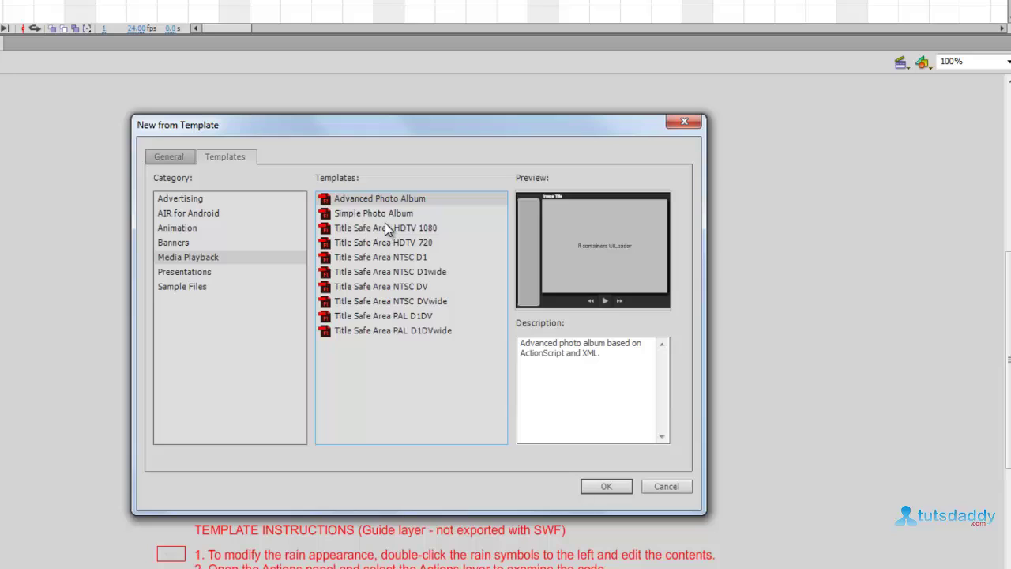
click(385, 215)
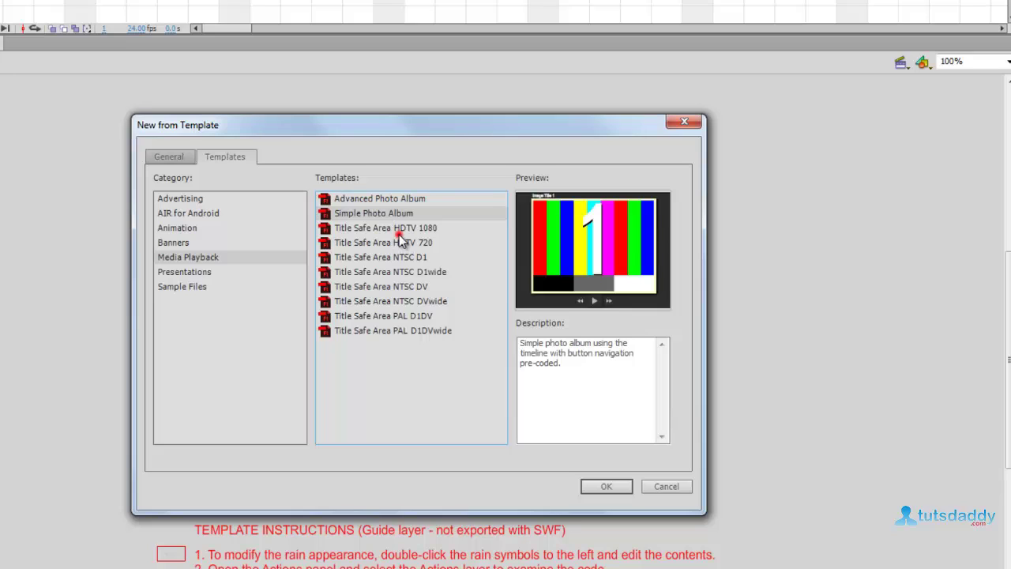
click(398, 231)
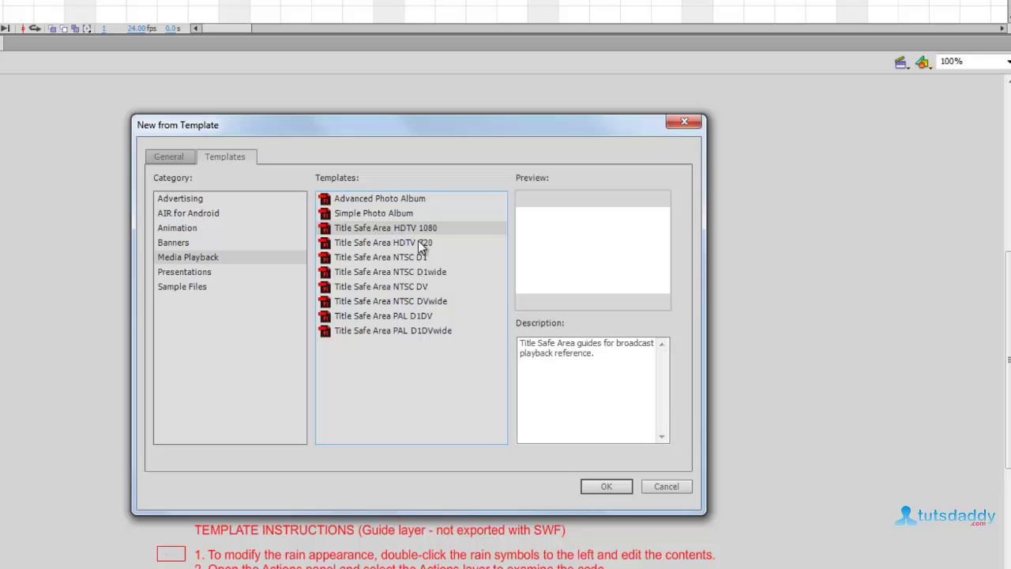
click(424, 244)
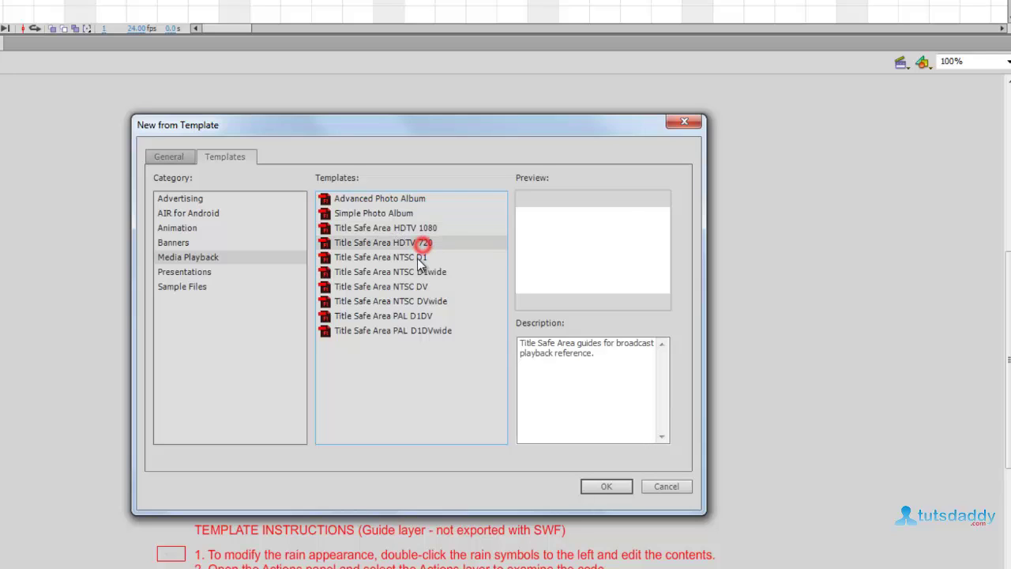
click(384, 229)
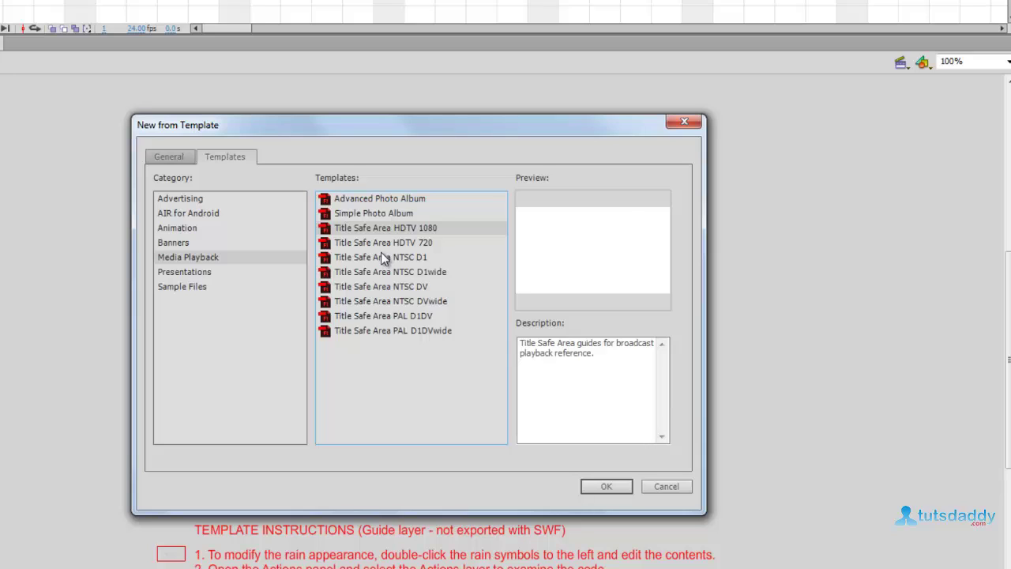
click(383, 258)
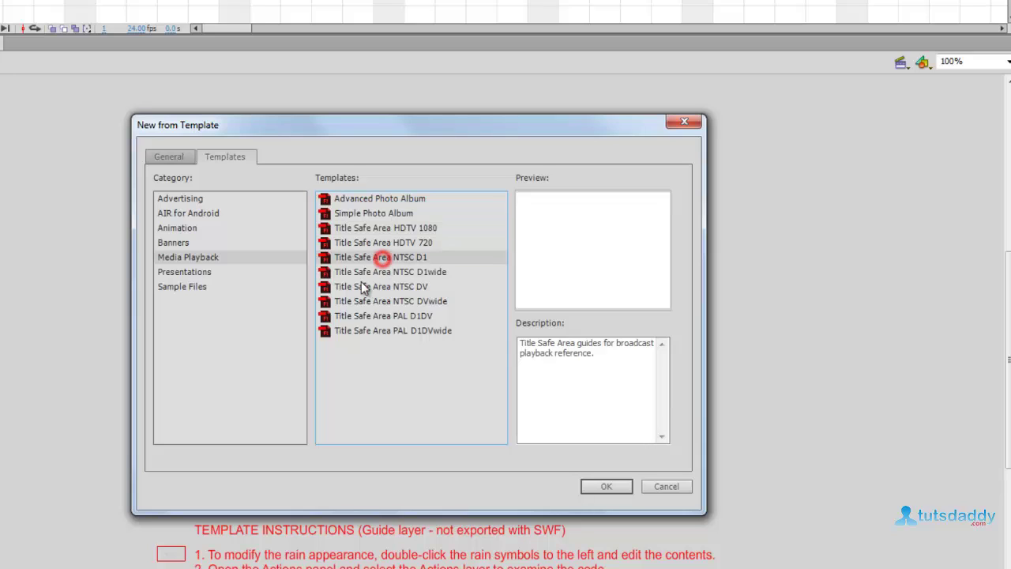
click(408, 273)
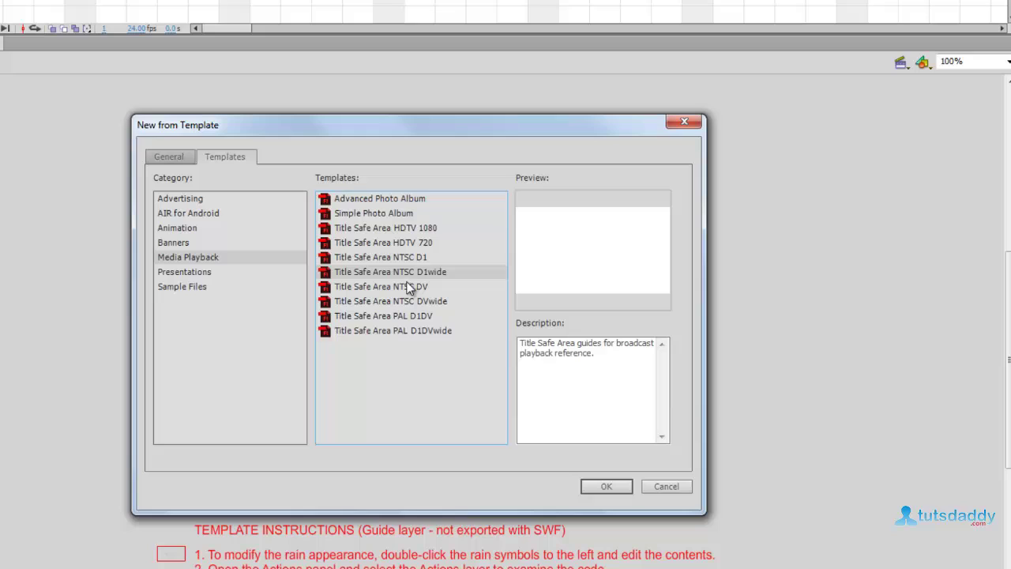
click(411, 315)
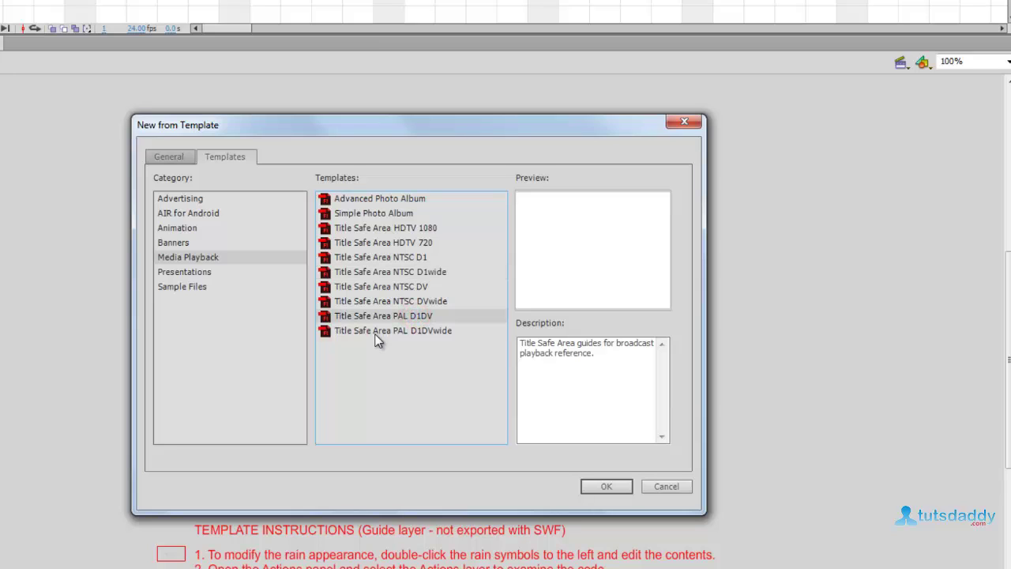
Preview the PAL D1DVwide template, then the Advanced and Simple Presentation templates.
click(428, 334)
click(188, 272)
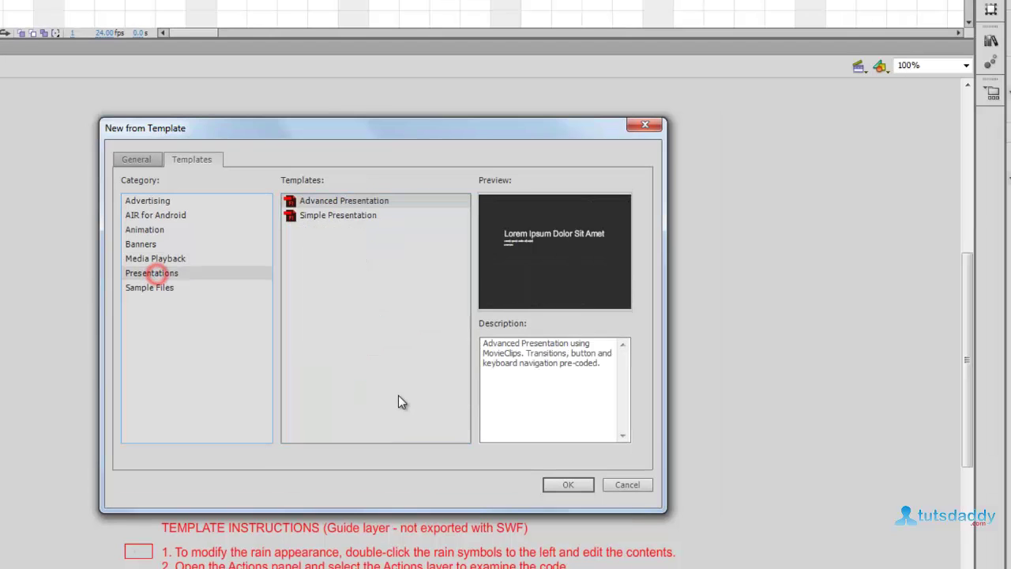
click(357, 206)
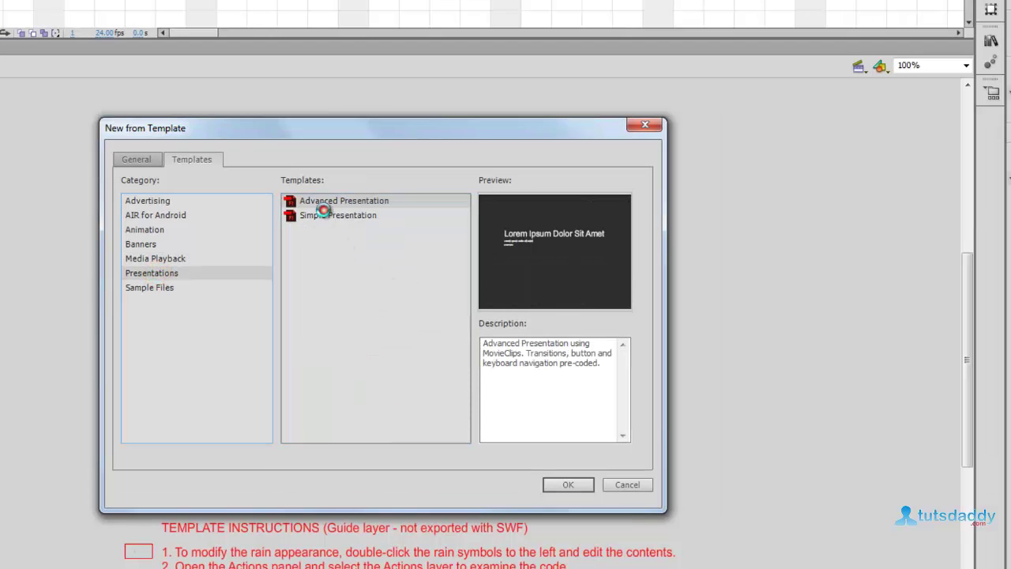
click(324, 211)
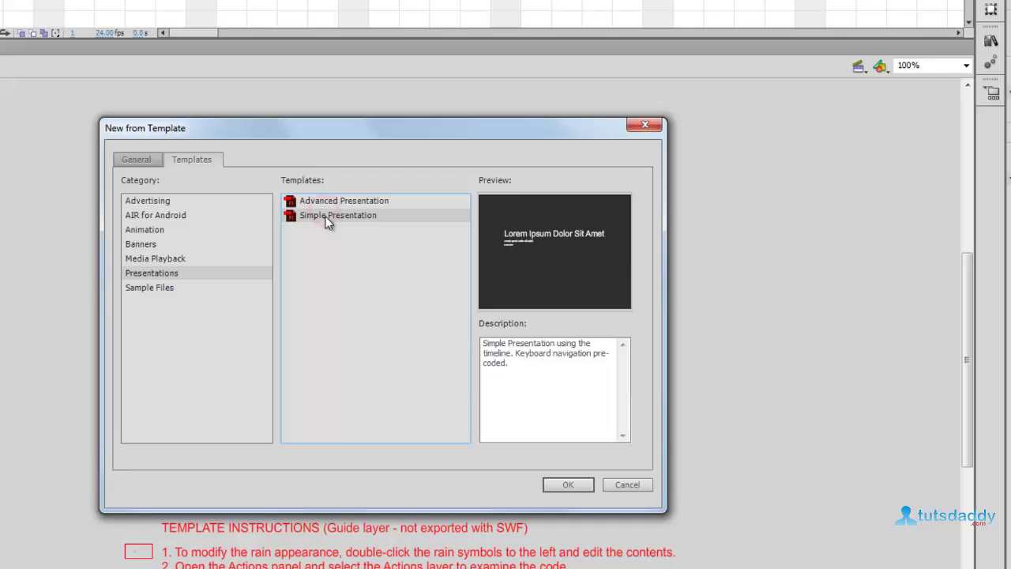
click(324, 200)
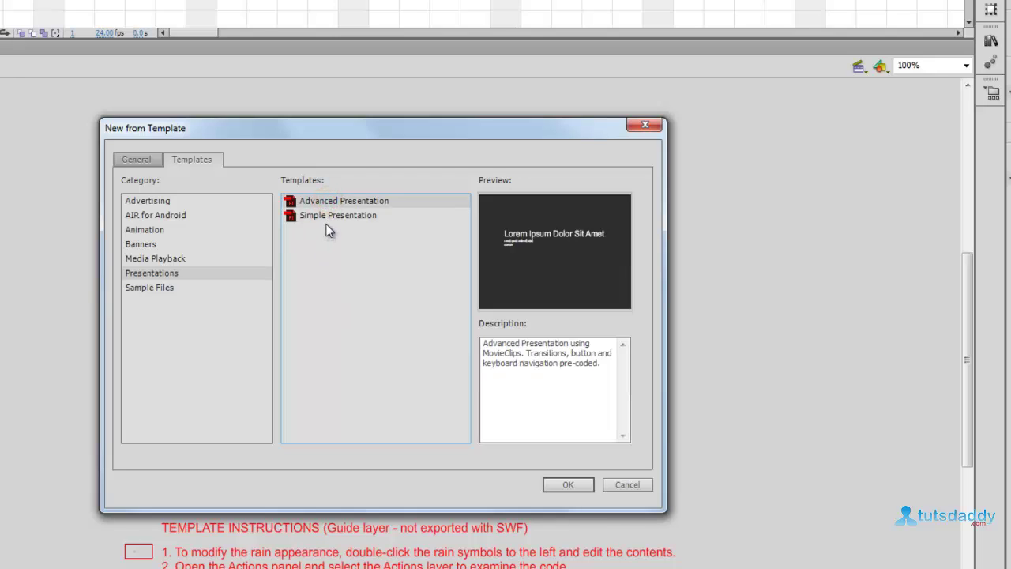
click(327, 216)
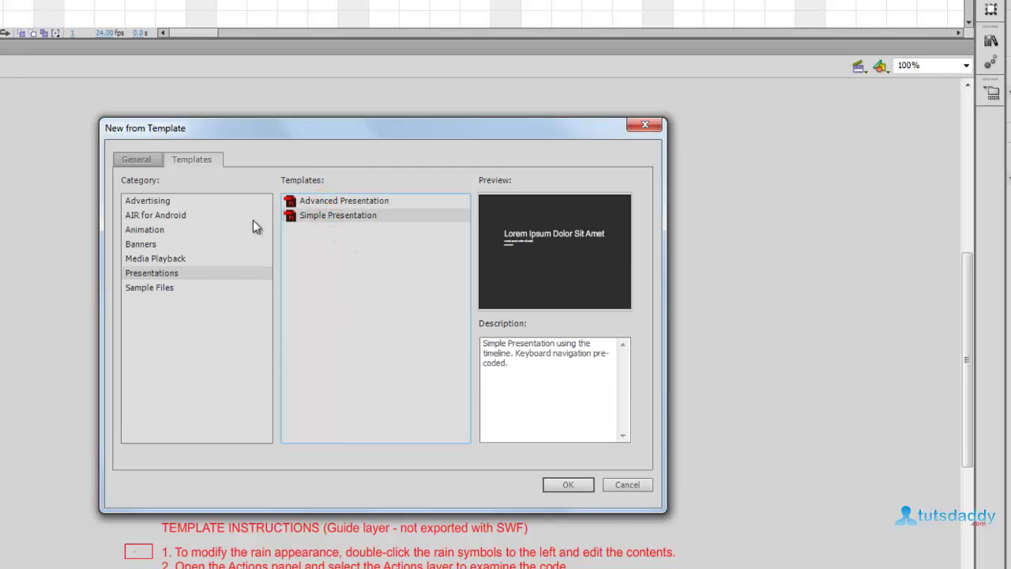
Browse the Sample Files templates and settle on the Alpha Mask Sample.
click(158, 289)
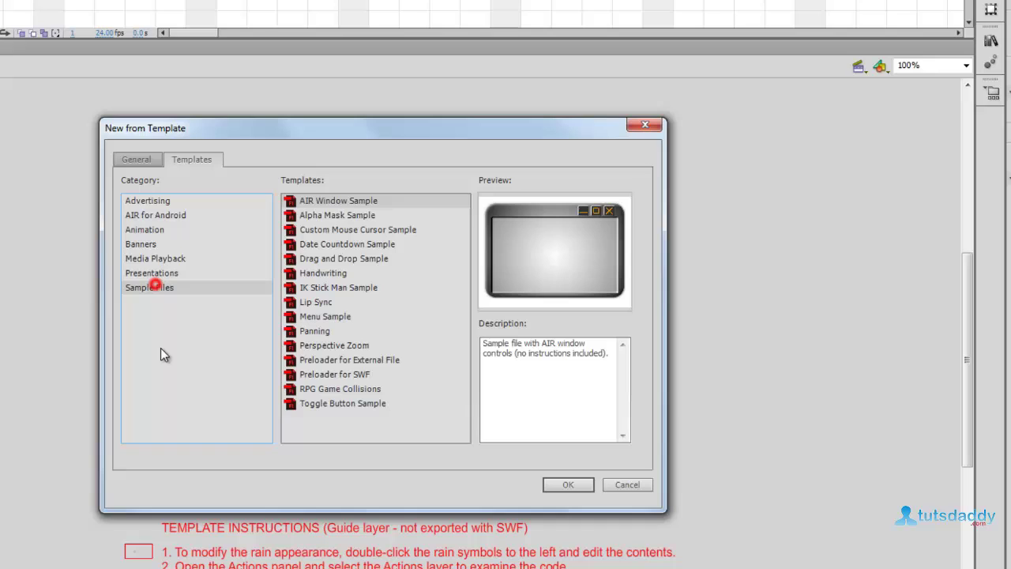
click(336, 215)
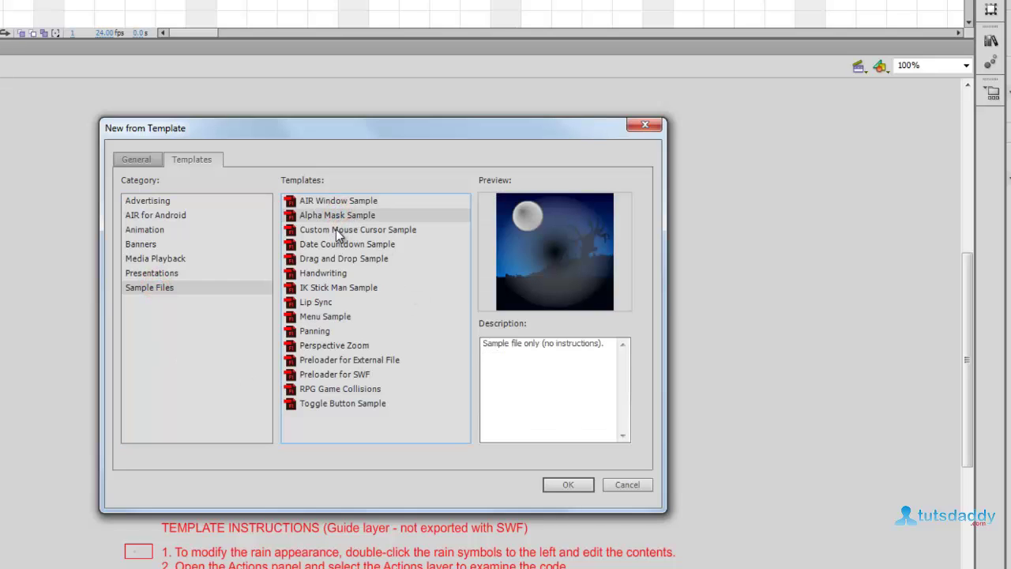
click(334, 229)
click(332, 202)
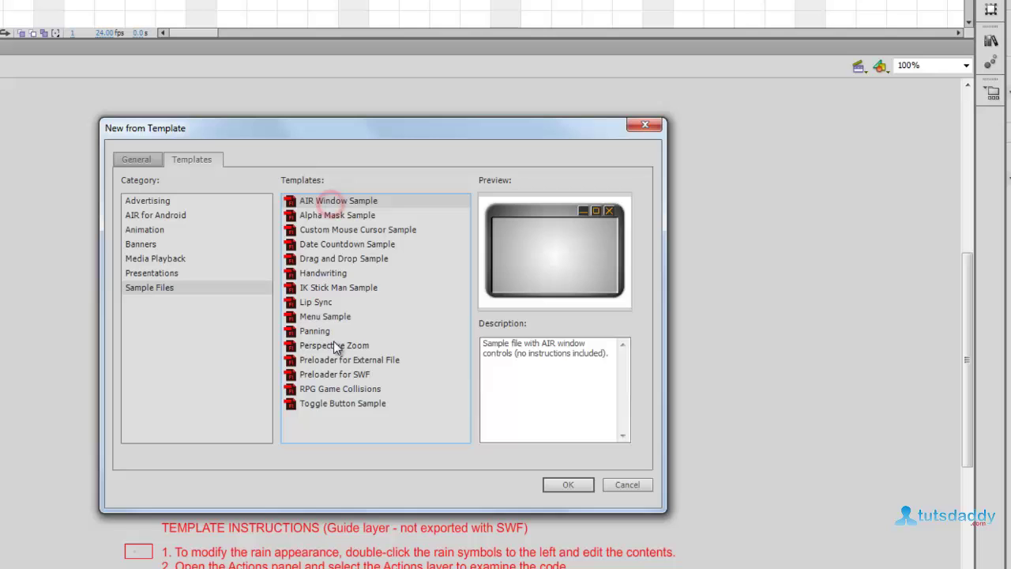
click(348, 216)
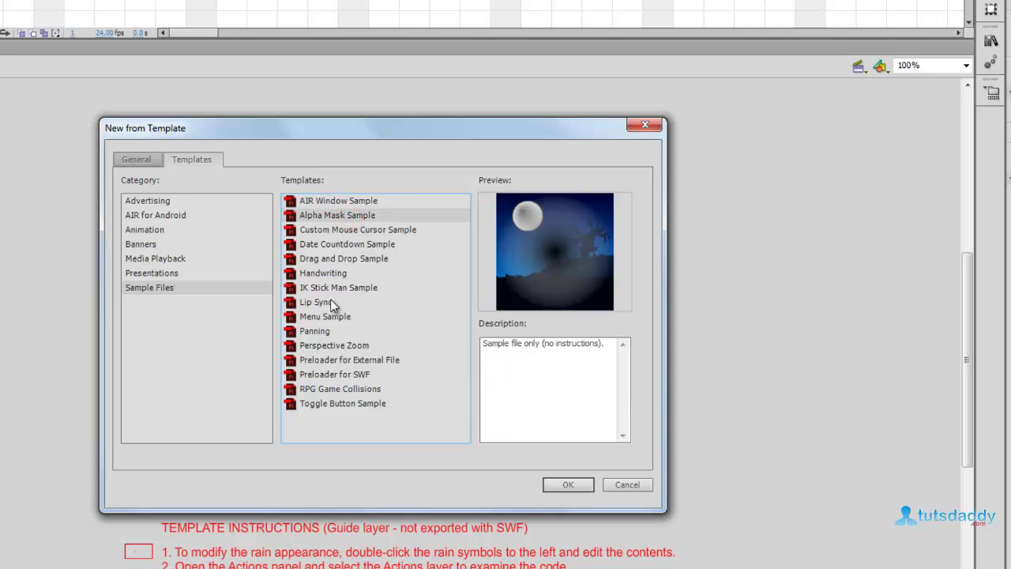
click(332, 244)
click(329, 216)
Create Untitled-4 from Alpha Mask Sample, test it as a 3.7 KB SWF, then reopen File.
click(569, 486)
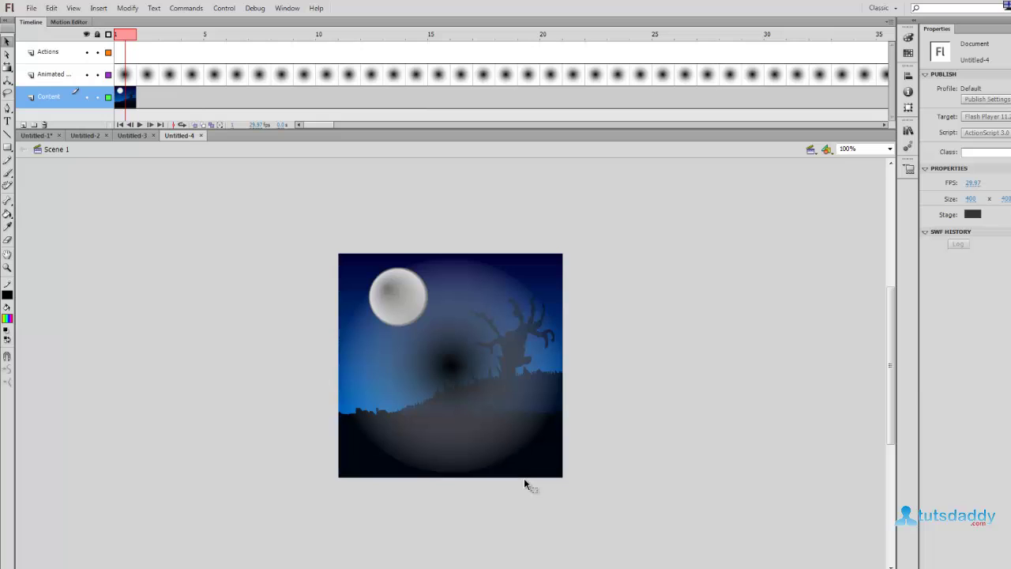
key(ctrl+Return)
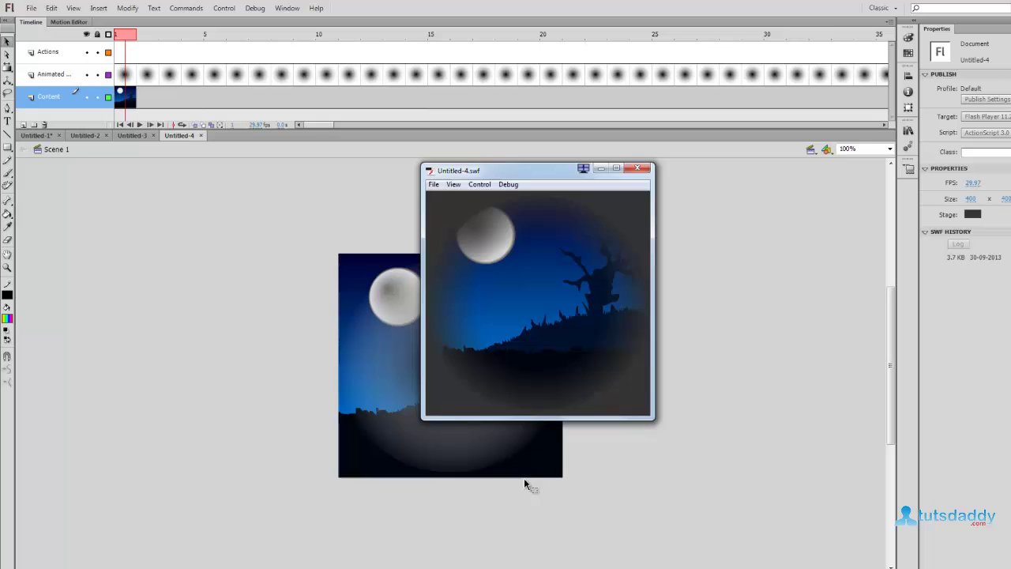
click(637, 168)
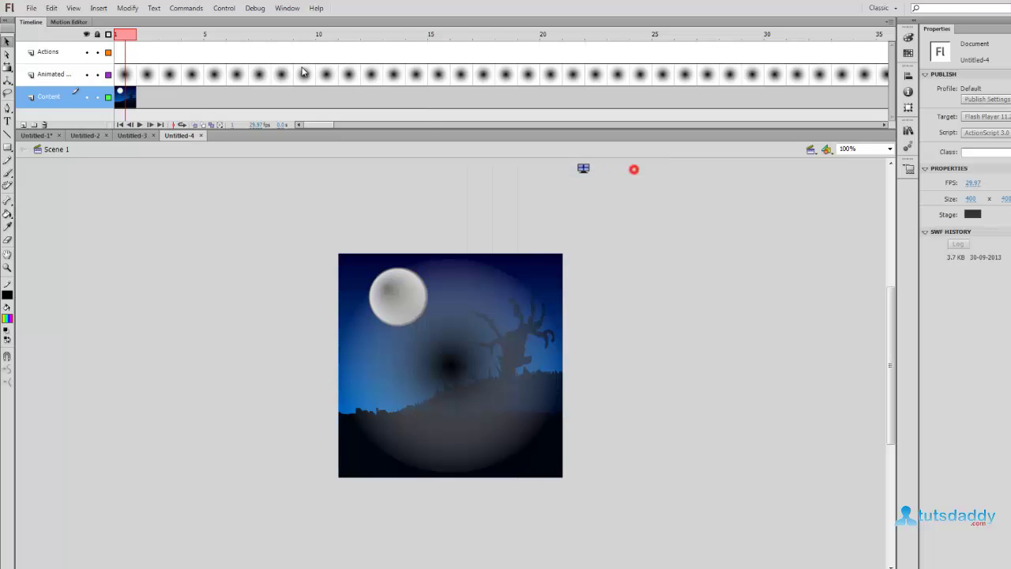
click(31, 8)
Start a new ActionScript 2.0 document and change its frame rate from 24 to 29.97 fps.
click(47, 21)
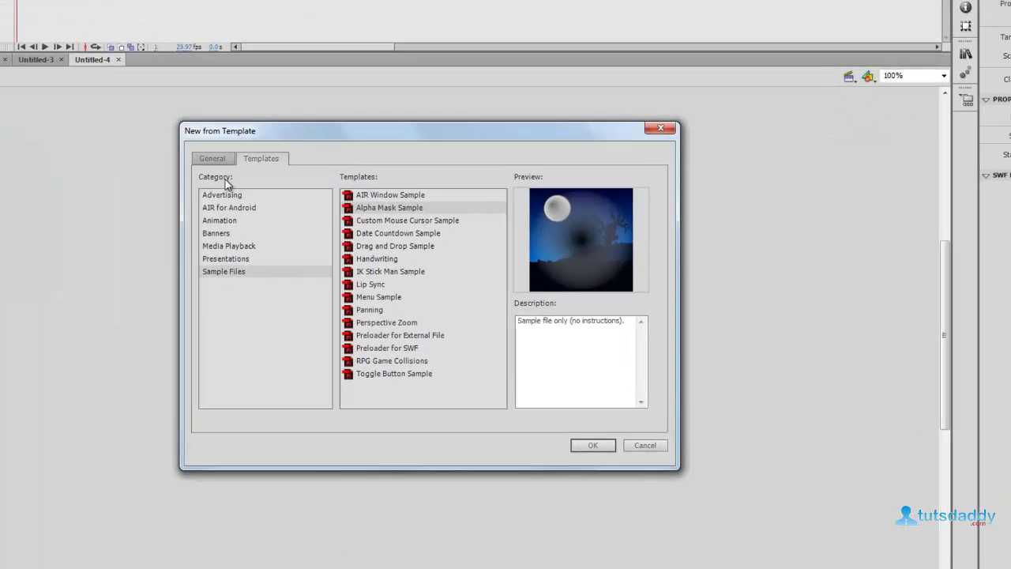
click(286, 216)
click(219, 186)
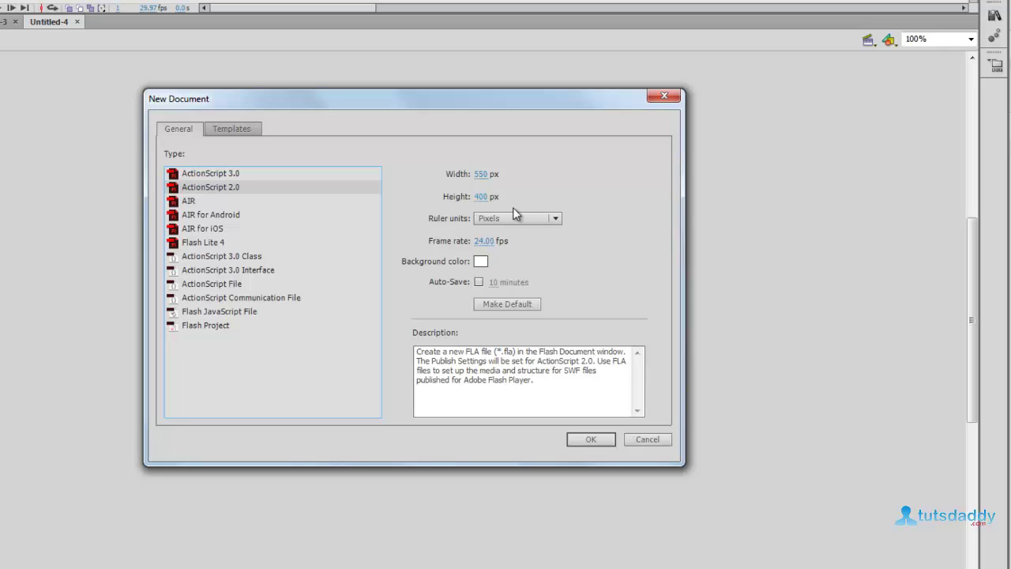
click(486, 245)
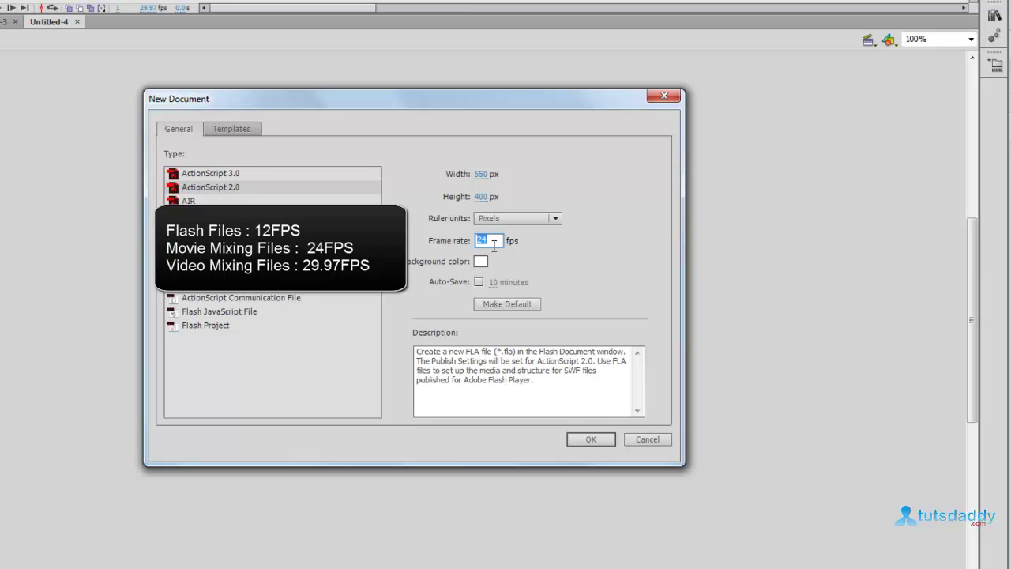
text(29.97)
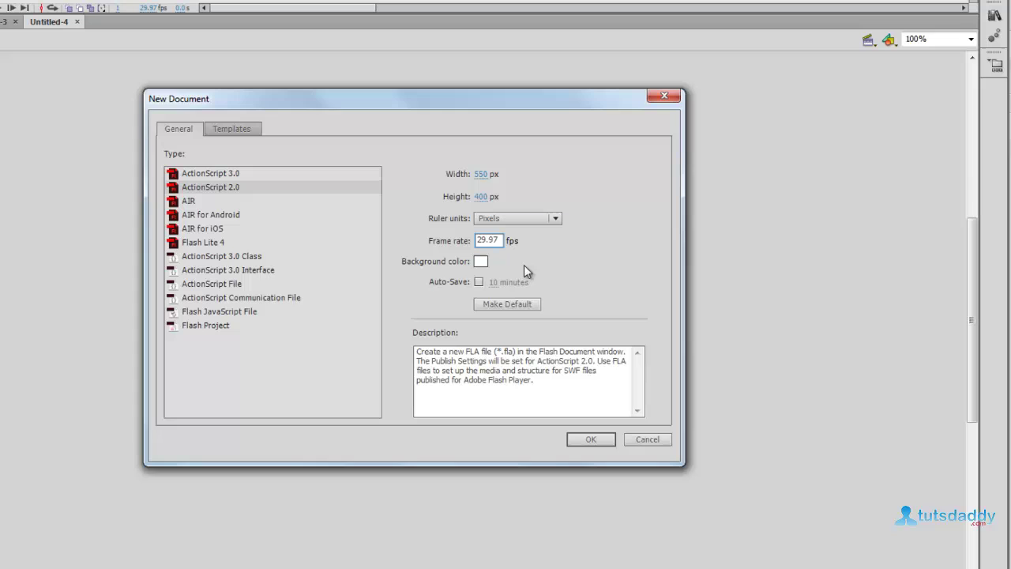
Keep a white stage background, enable auto-save every 2 minutes, and create the document.
click(479, 261)
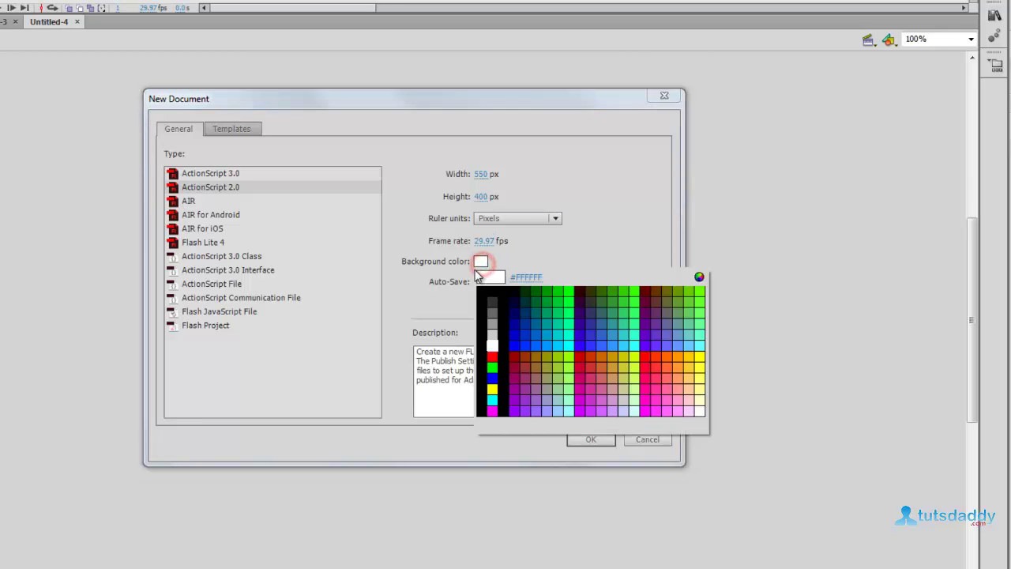
click(493, 346)
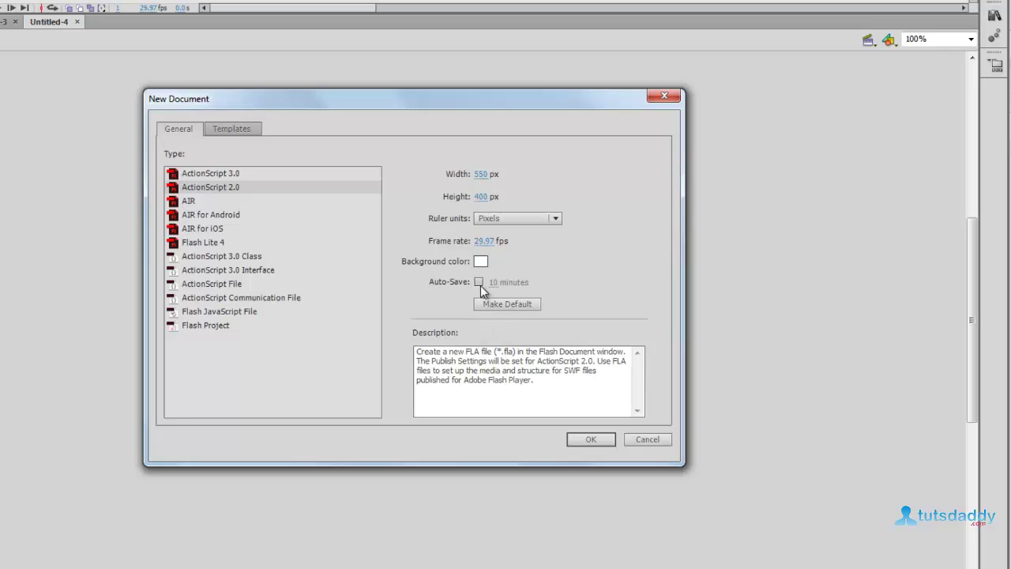
click(480, 283)
click(493, 285)
text(2)
click(594, 440)
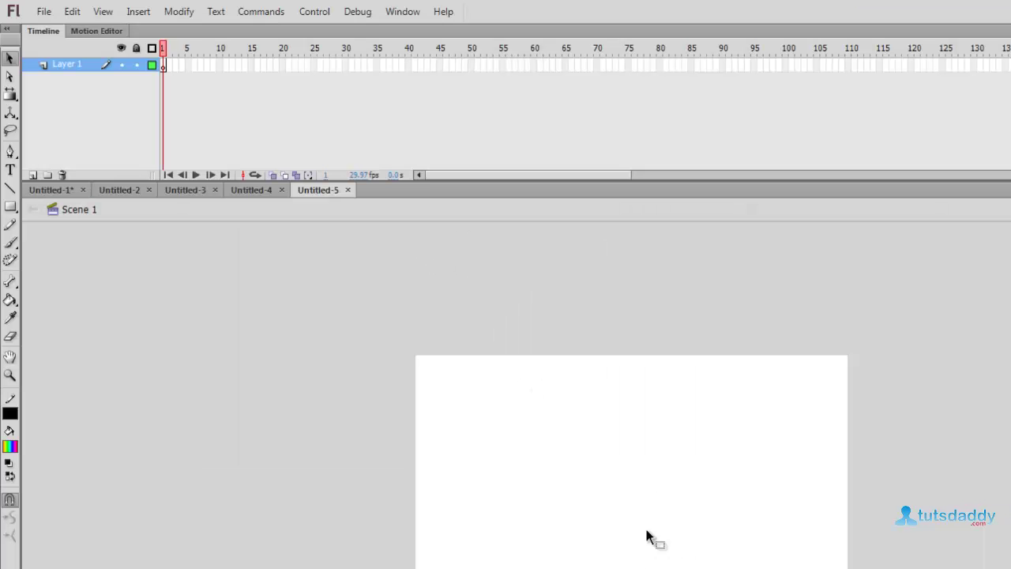
Open the portrait JPG photo and nudge it slightly left on the stage.
click(43, 12)
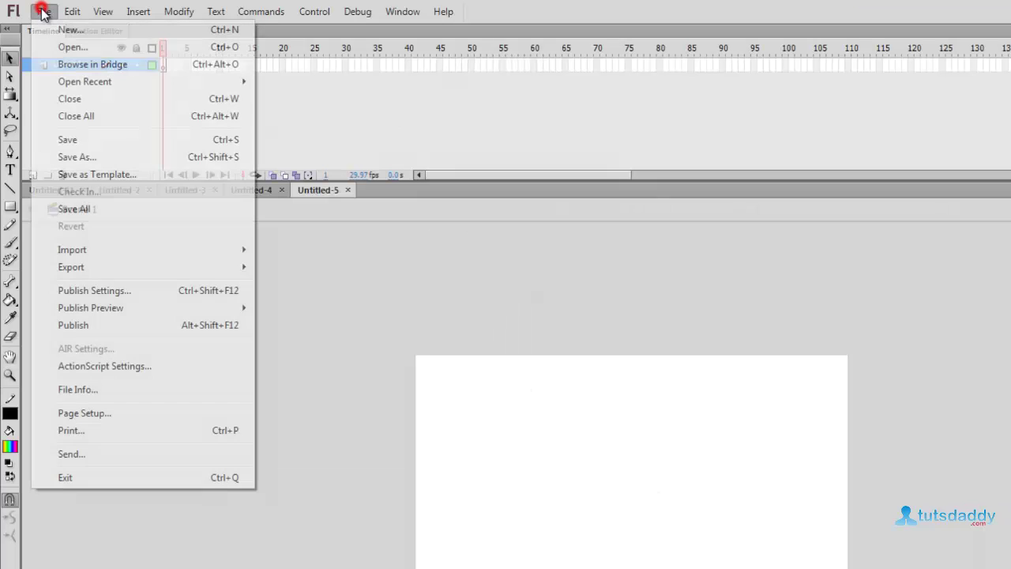
key(ctrl+o)
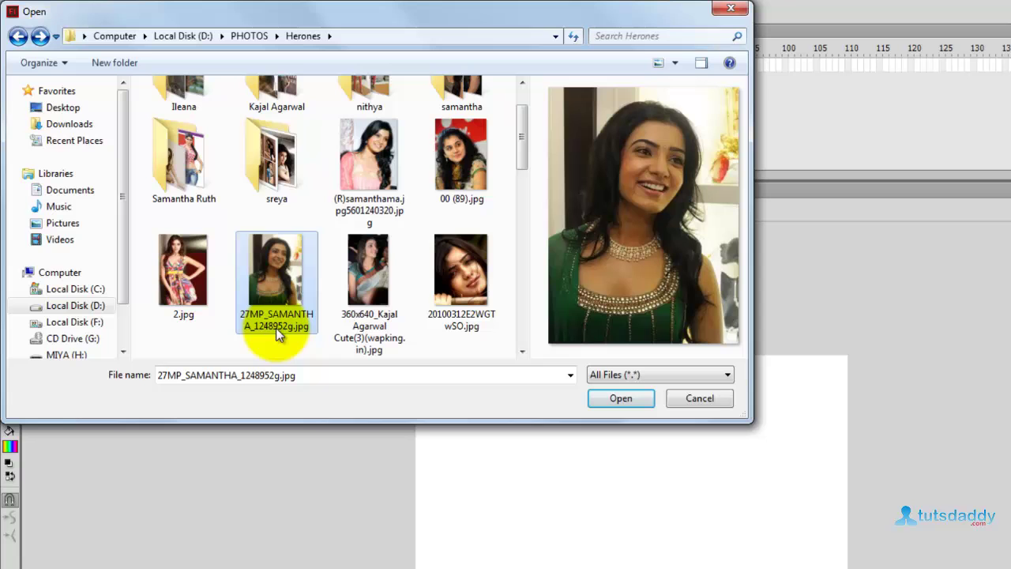
click(277, 306)
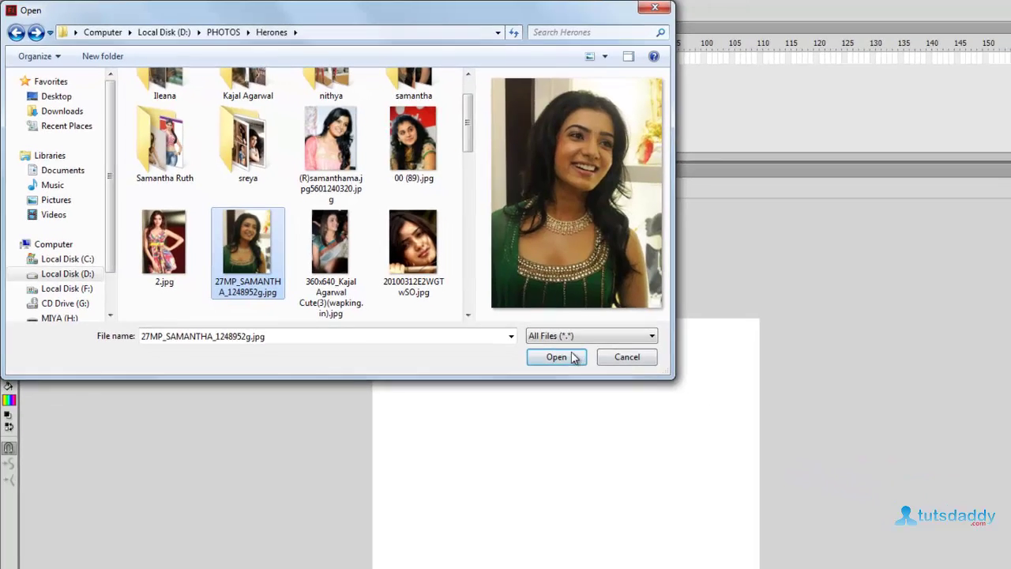
click(616, 398)
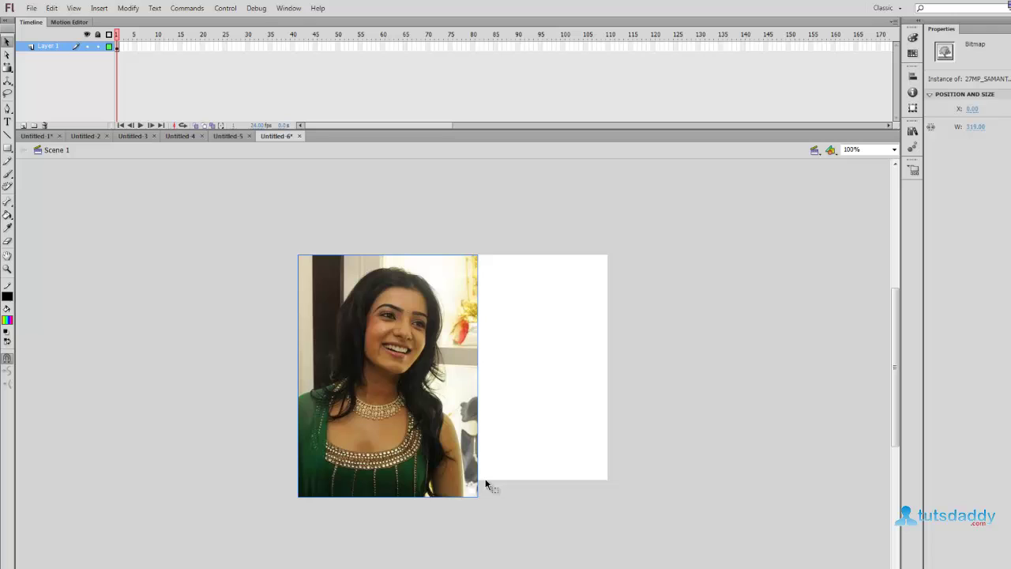
drag(423, 379, 407, 366)
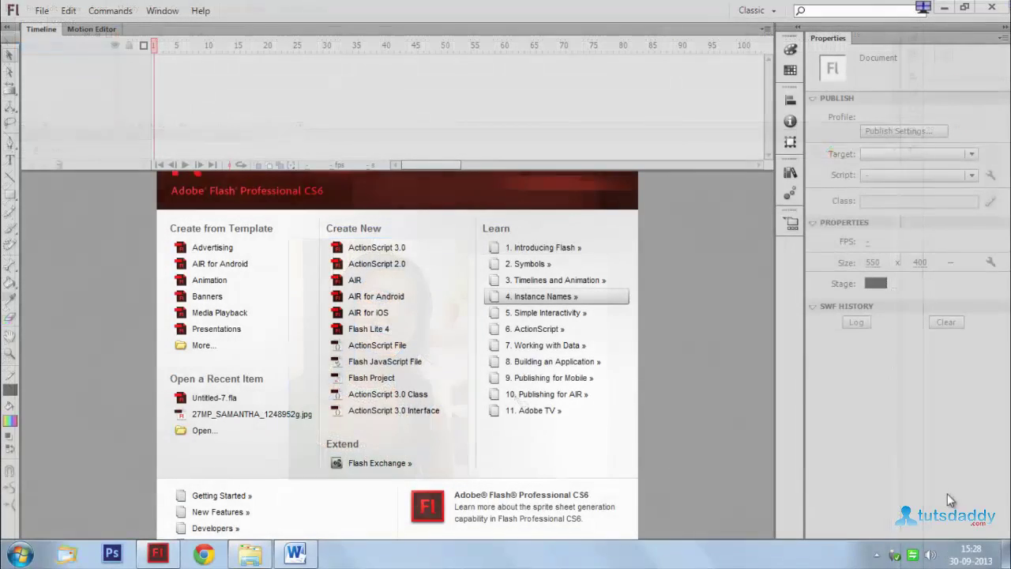
Look through the File menu, then create ActionScript 2.0 document Untitled-8 from the Welcome screen.
click(42, 10)
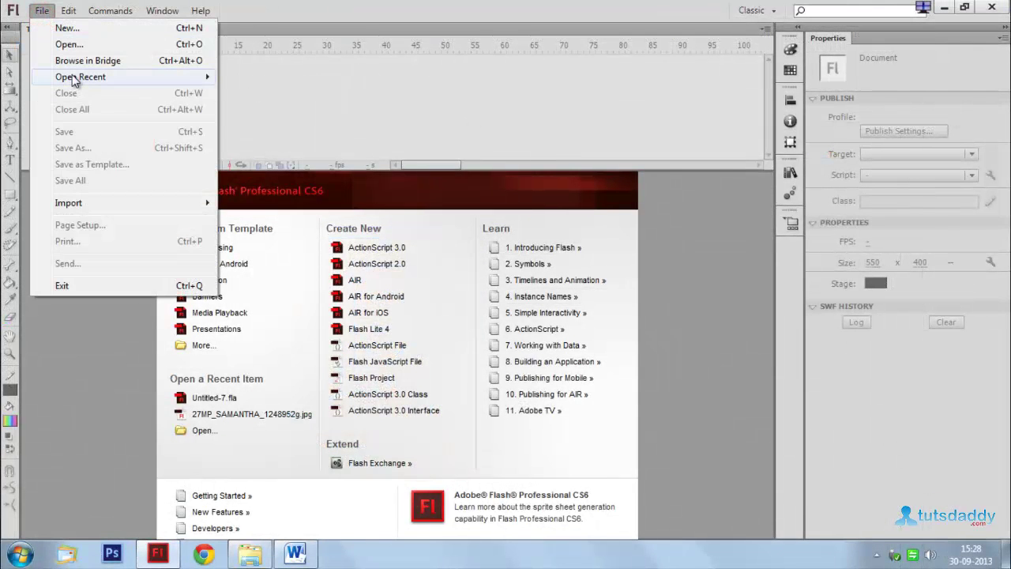
mouse_move(73, 77)
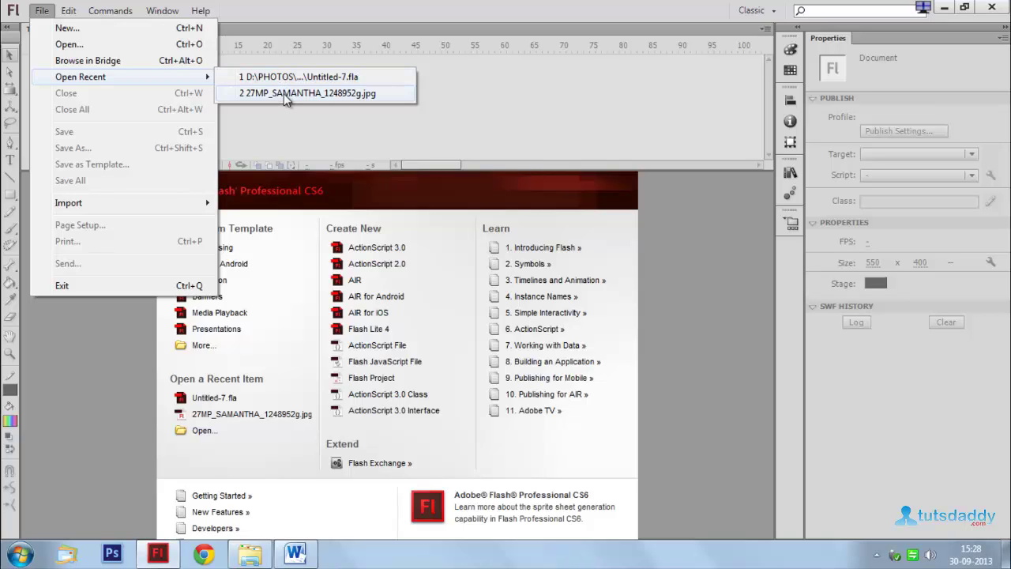
click(173, 95)
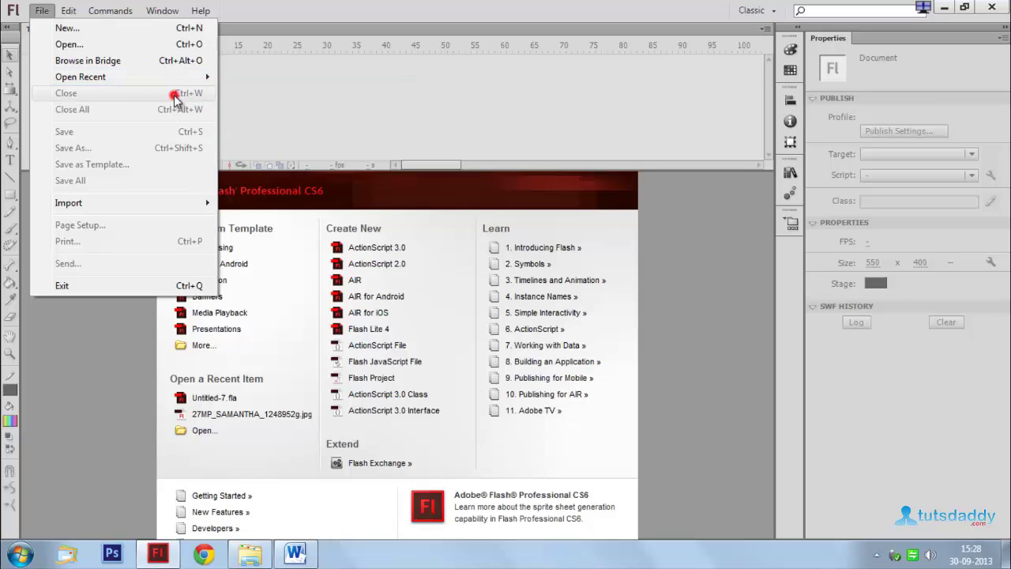
click(381, 272)
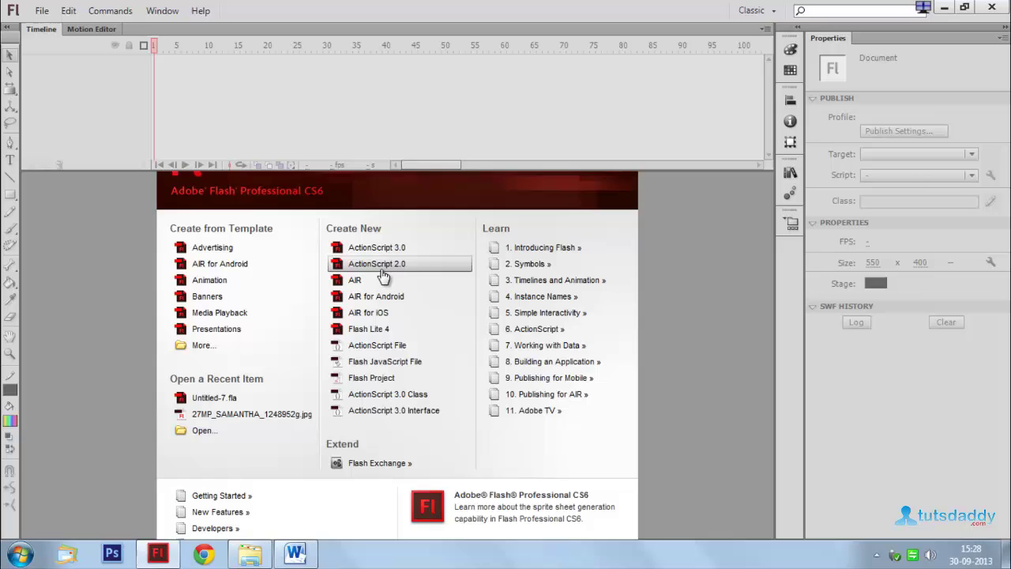
click(383, 274)
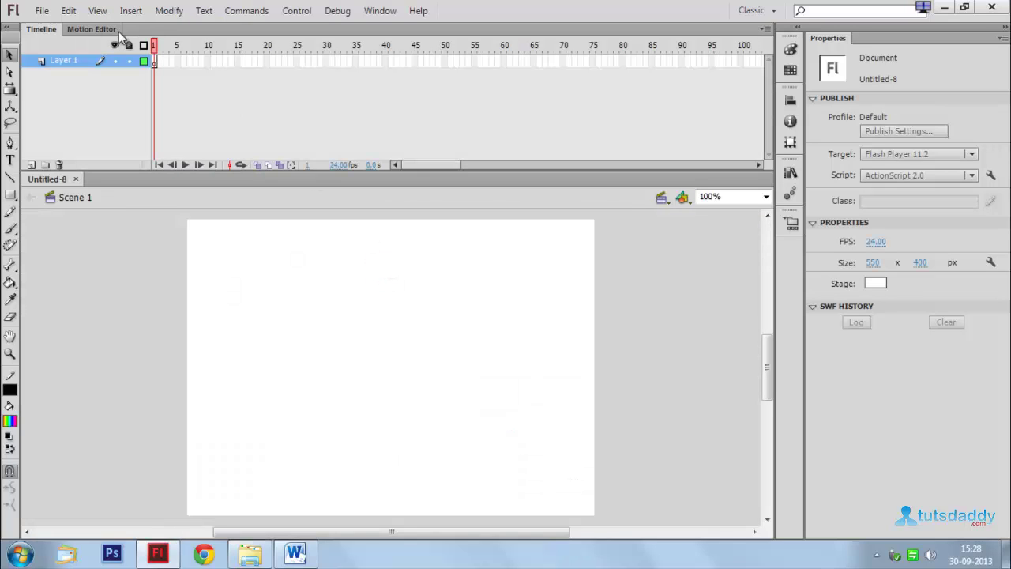
Save the document as Untitled-8.fla using the Flash CS5.5 Document (*.fla) type.
click(41, 10)
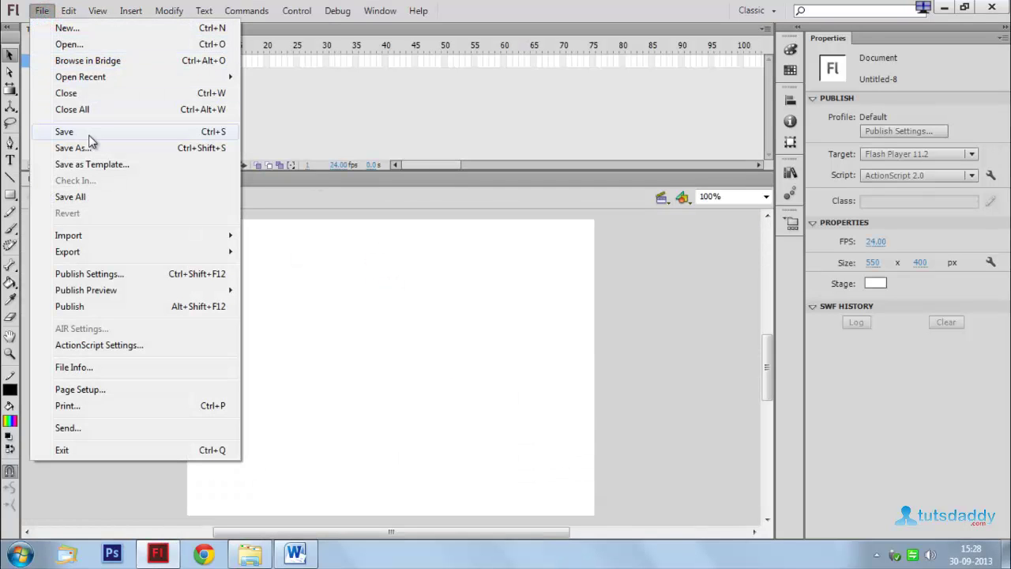
click(198, 133)
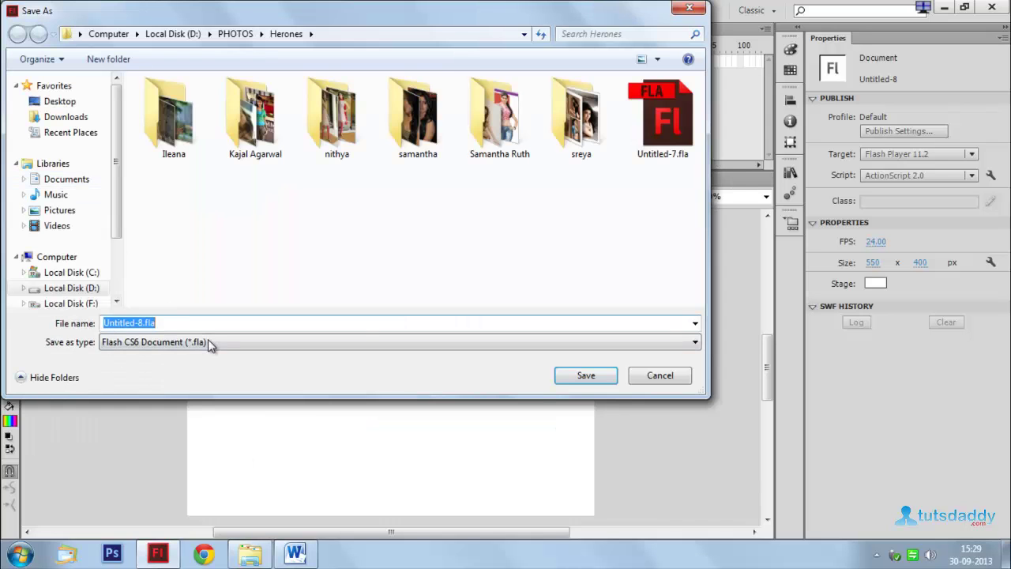
click(208, 342)
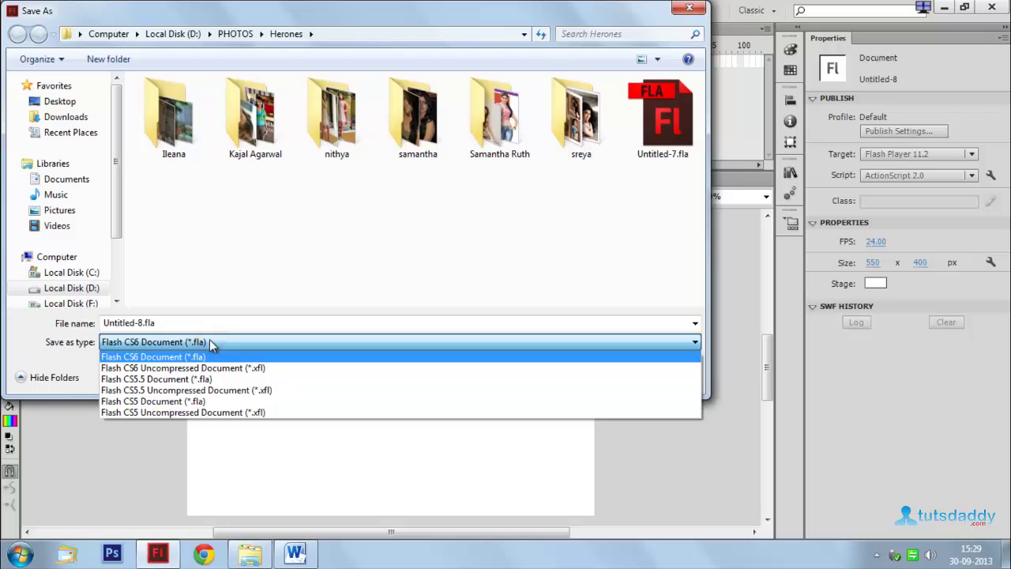
click(216, 381)
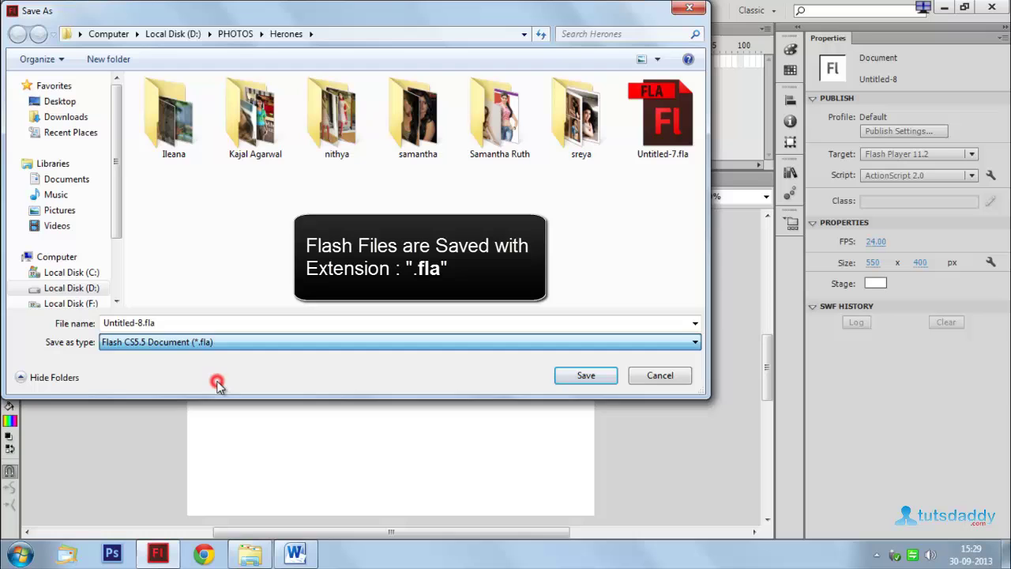
click(586, 379)
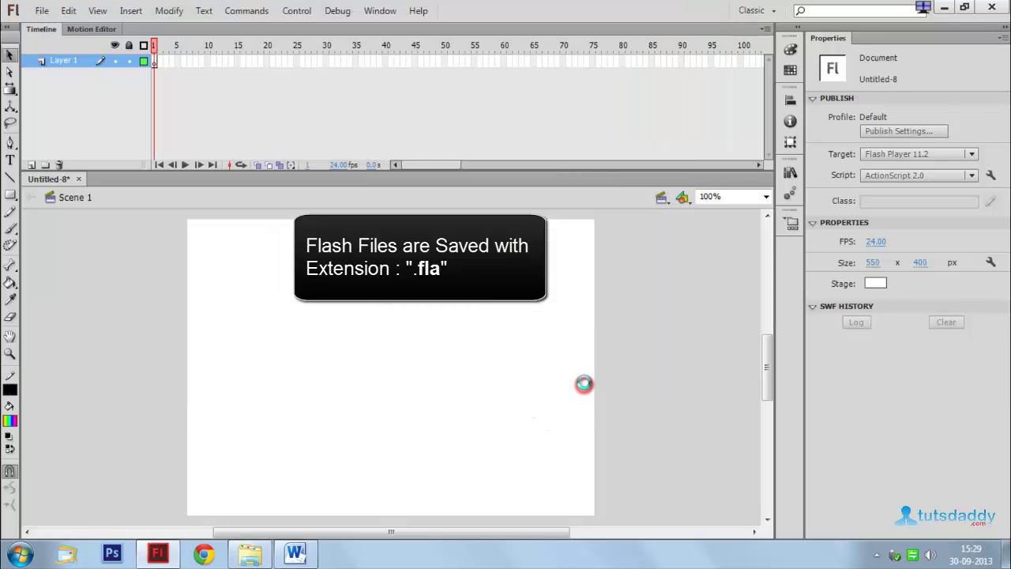
click(38, 11)
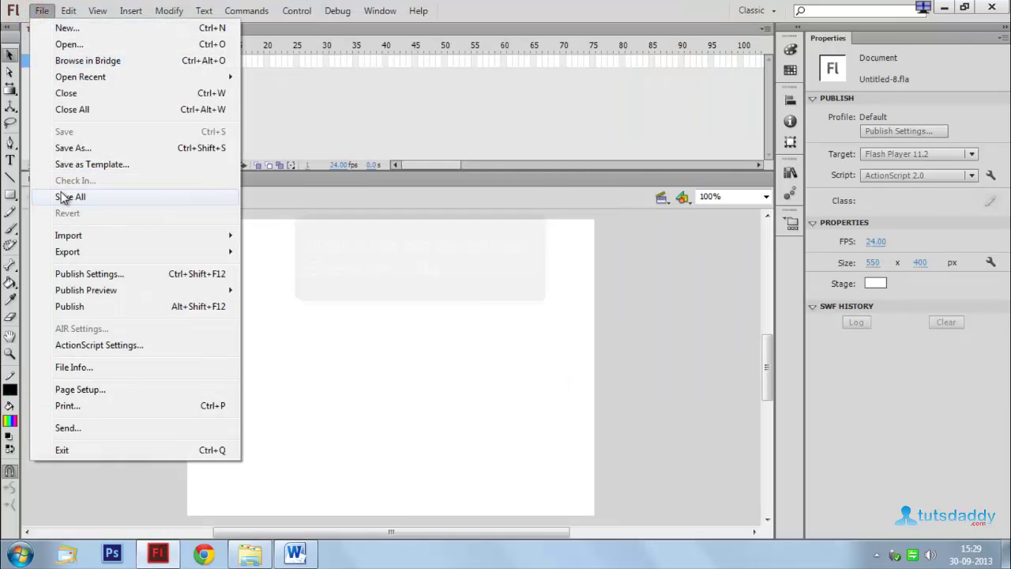